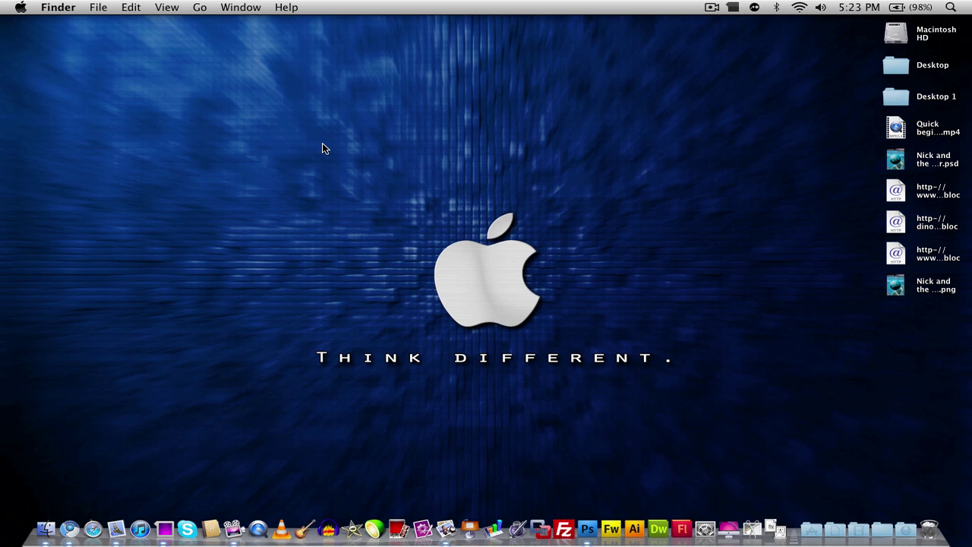
- View the finished megoladon game cover PNG from the desktop as a reference, and close it
double_click(898, 288)
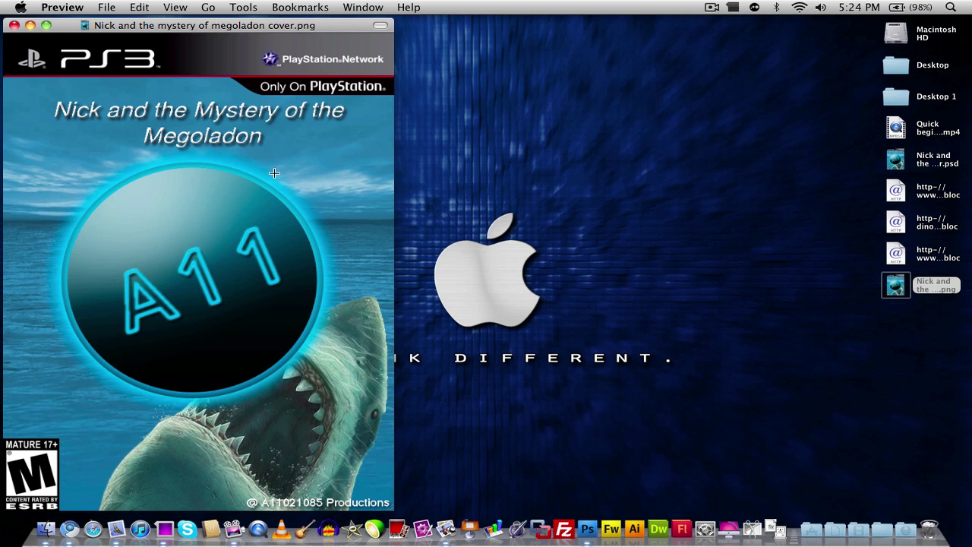
left_click(588, 162)
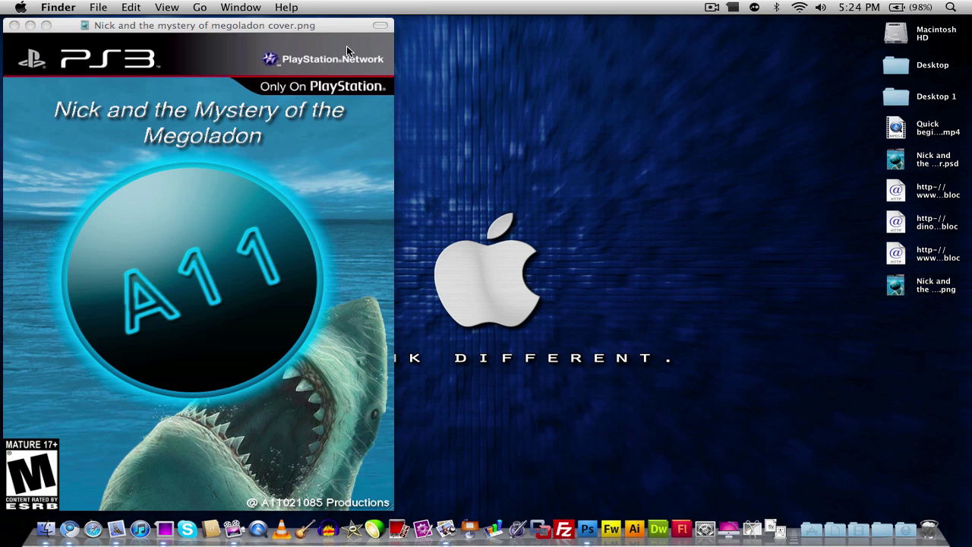
left_click(257, 26)
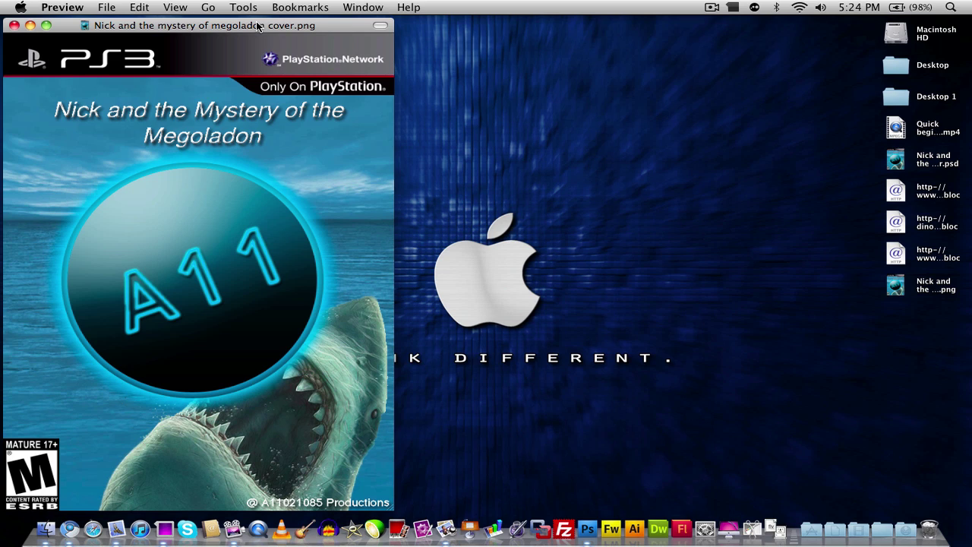
left_click(14, 25)
left_click(253, 109)
- Switch to Chromium to review the Xbox 360 banner, PS3 banner, ESRB rating logo and ocean background images, and put the browser away
mouse_move(971, 1)
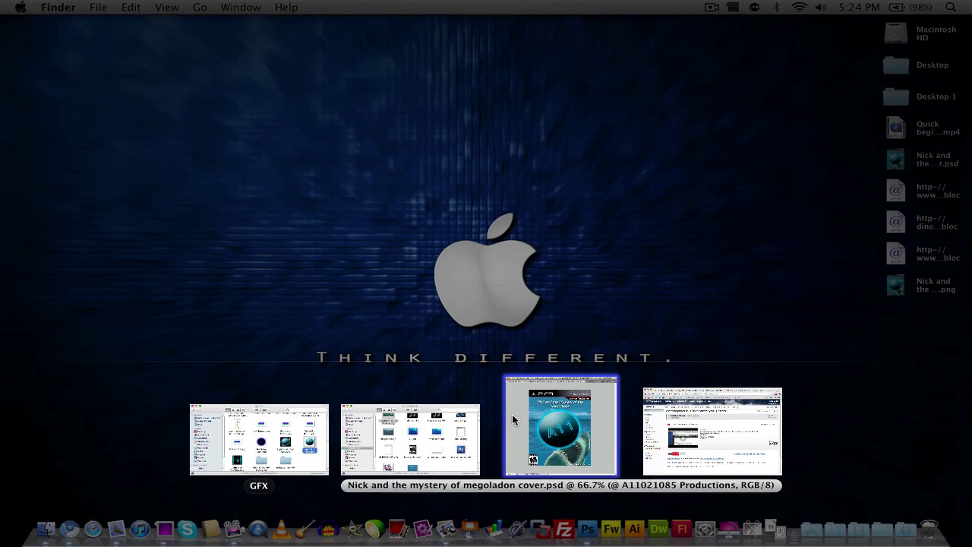
left_click(712, 446)
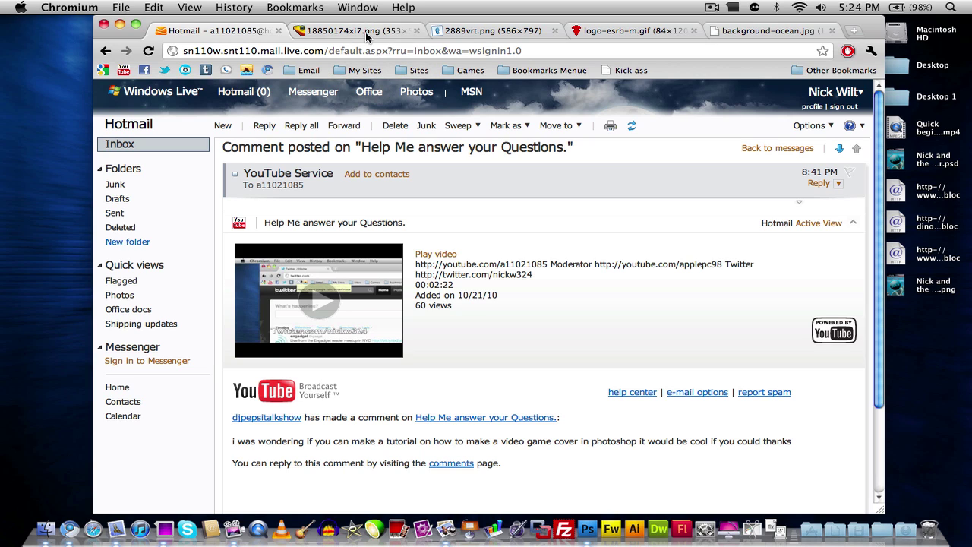
left_click(370, 32)
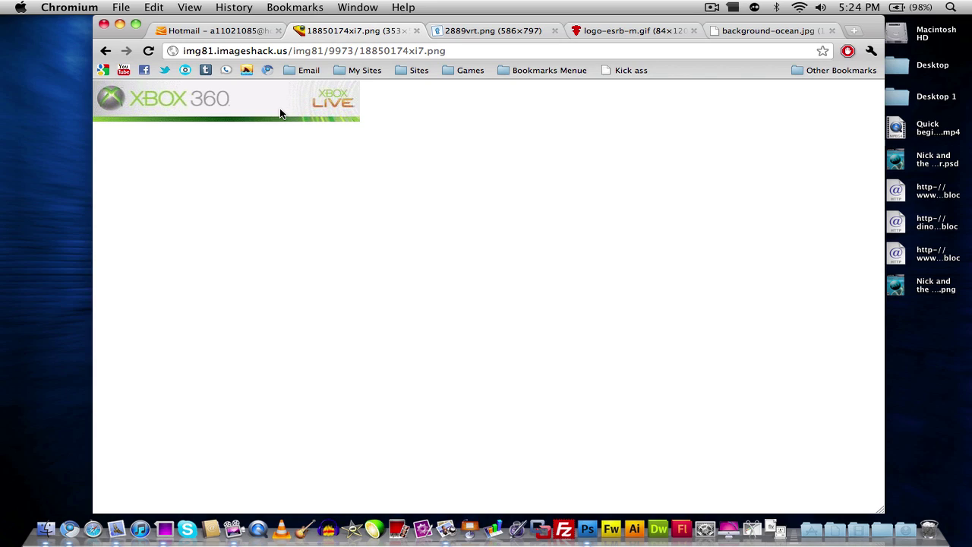
left_click(462, 33)
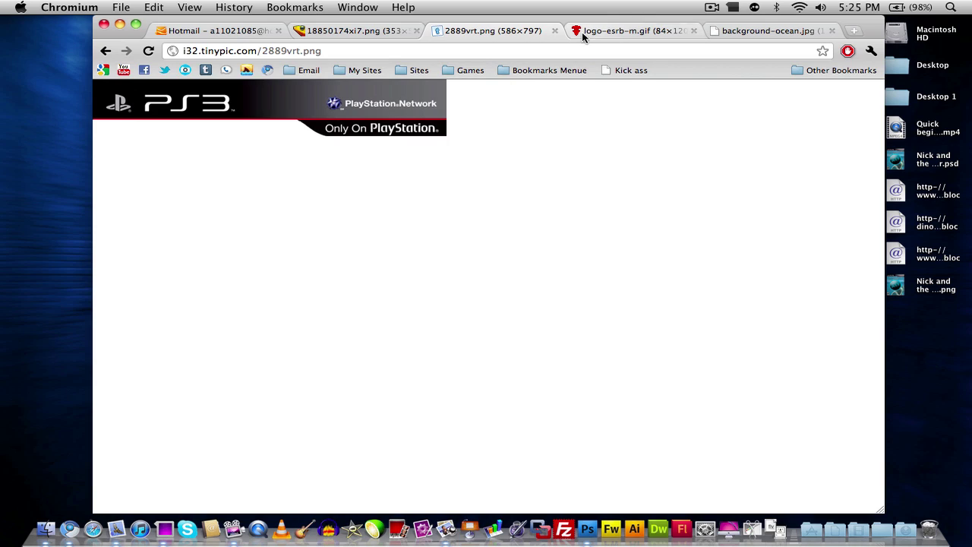
left_click(608, 31)
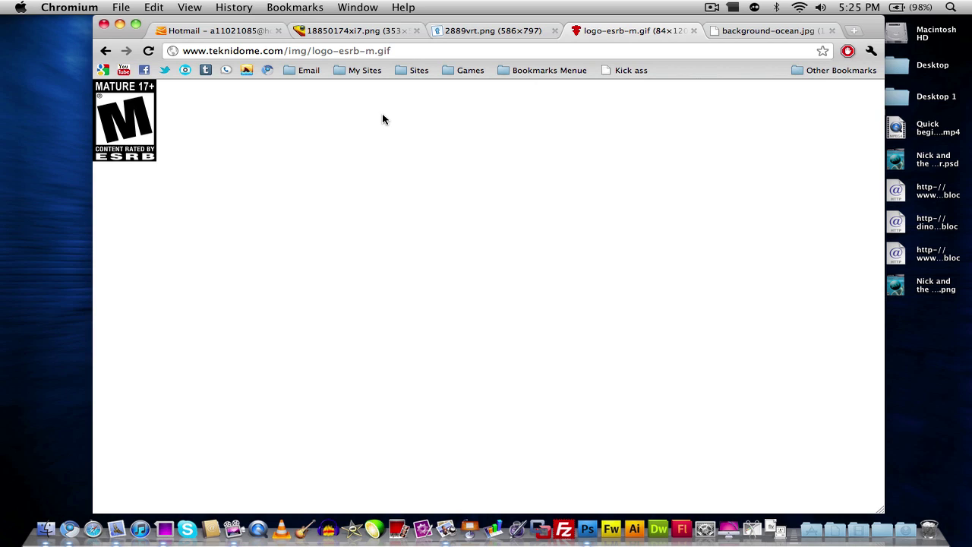
left_click(754, 32)
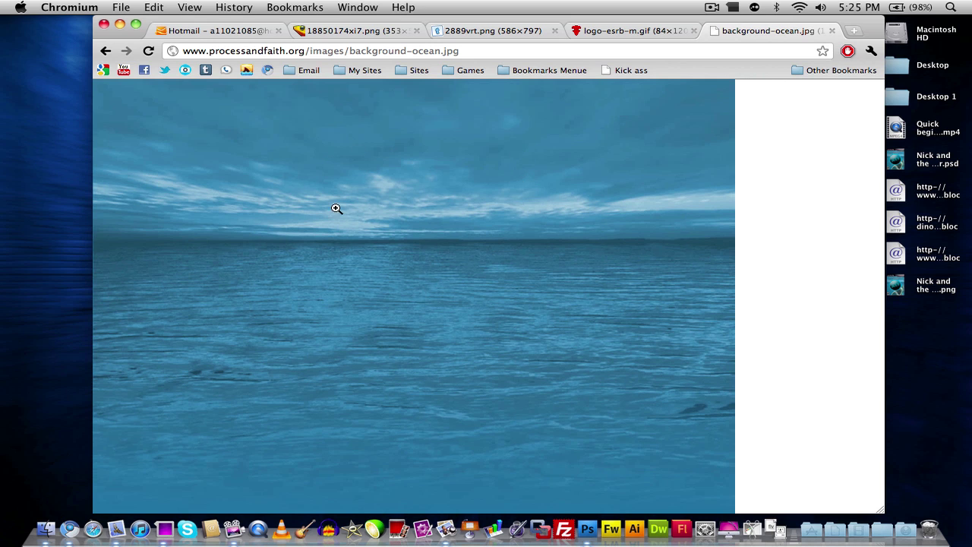
left_click(334, 30)
key("F9")
left_click(441, 109)
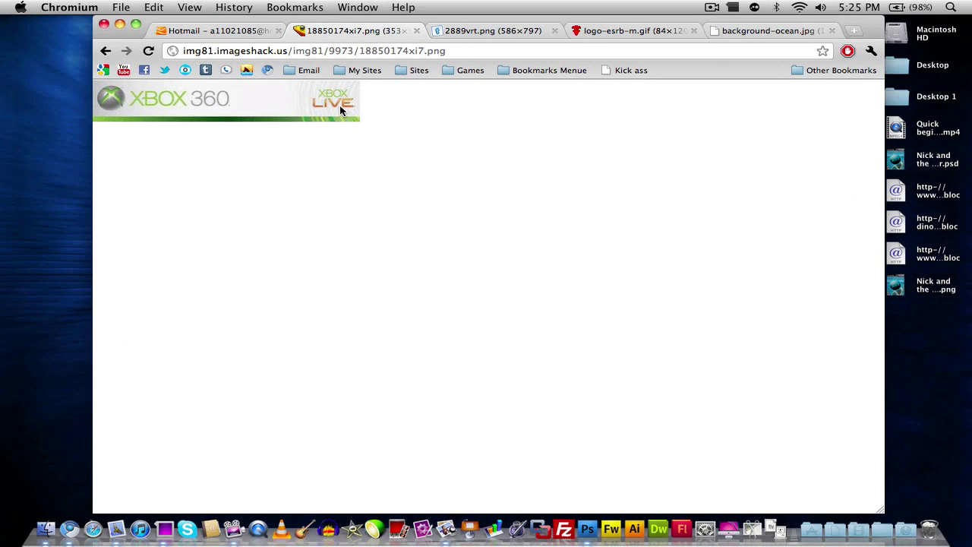
left_click(119, 25)
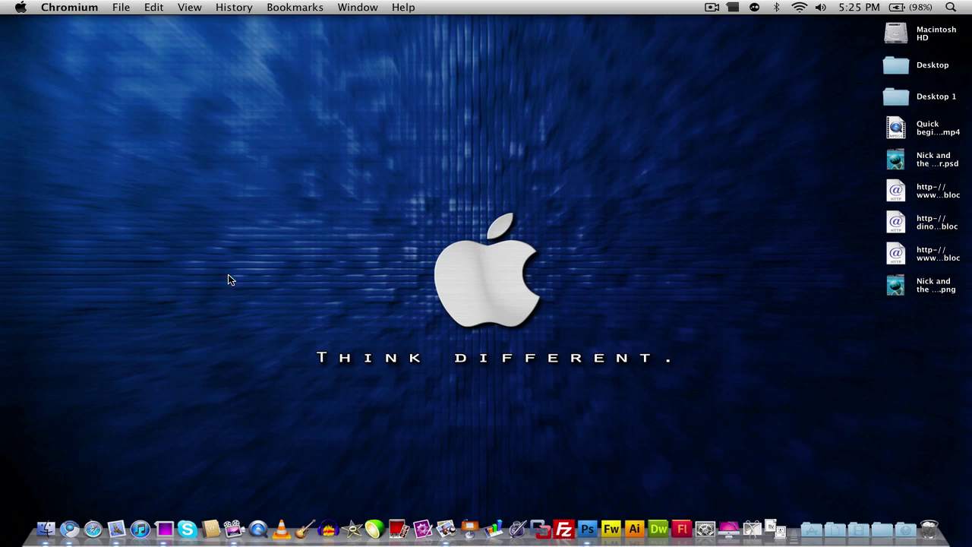
- Switch to Photoshop and create a new document 586 pixels wide and 796 pixels high, using the dimensions on the Dashboard note
left_click(580, 541)
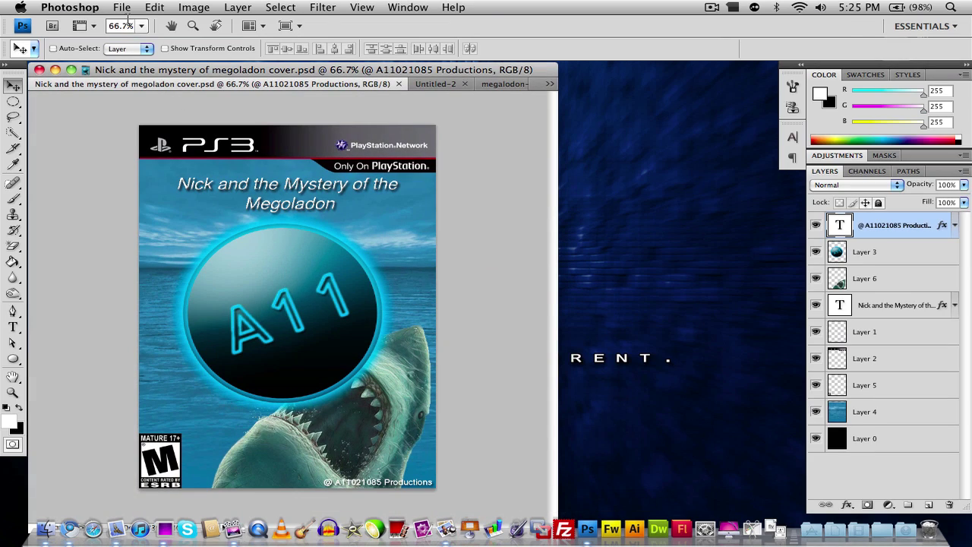
left_click(124, 8)
left_click(130, 23)
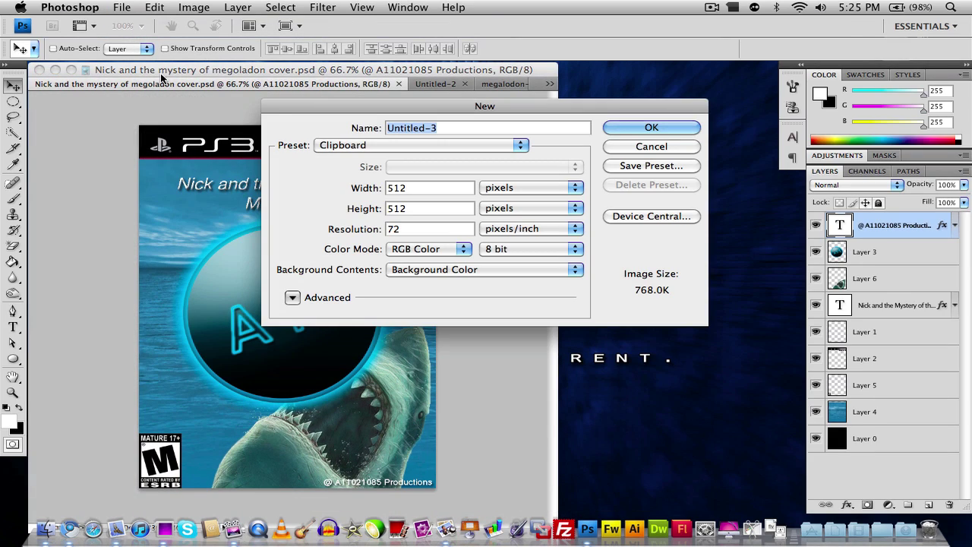
key("F12")
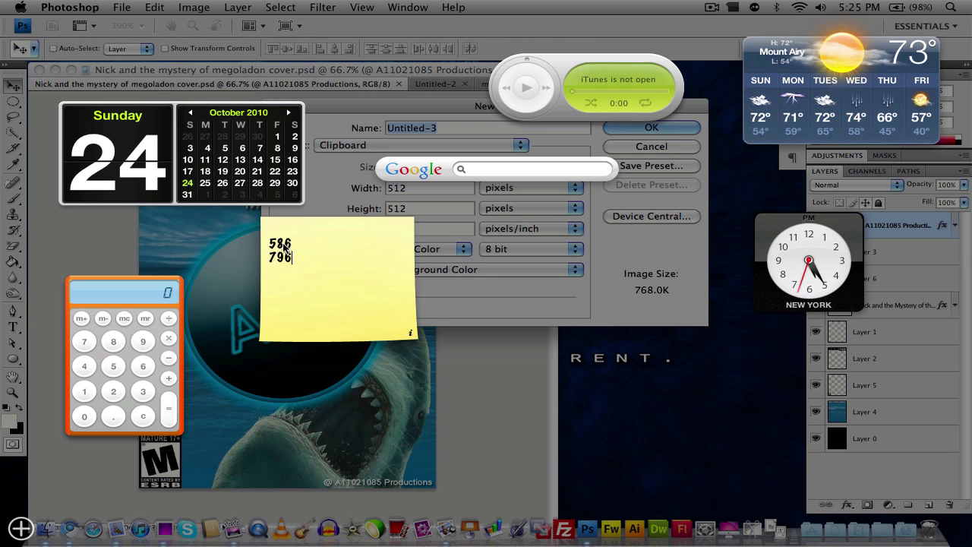
left_click(423, 189)
double_click(421, 191)
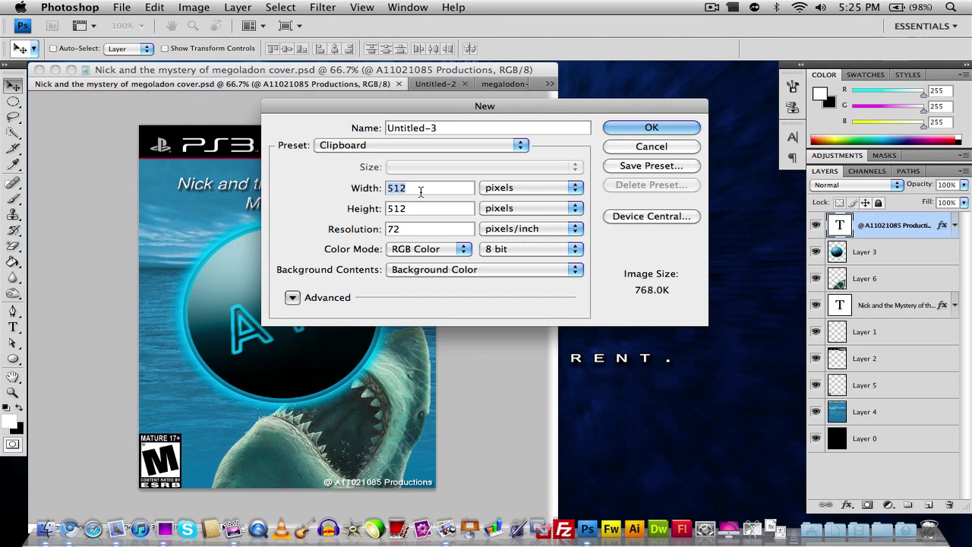
type("586")
double_click(423, 209)
type("796")
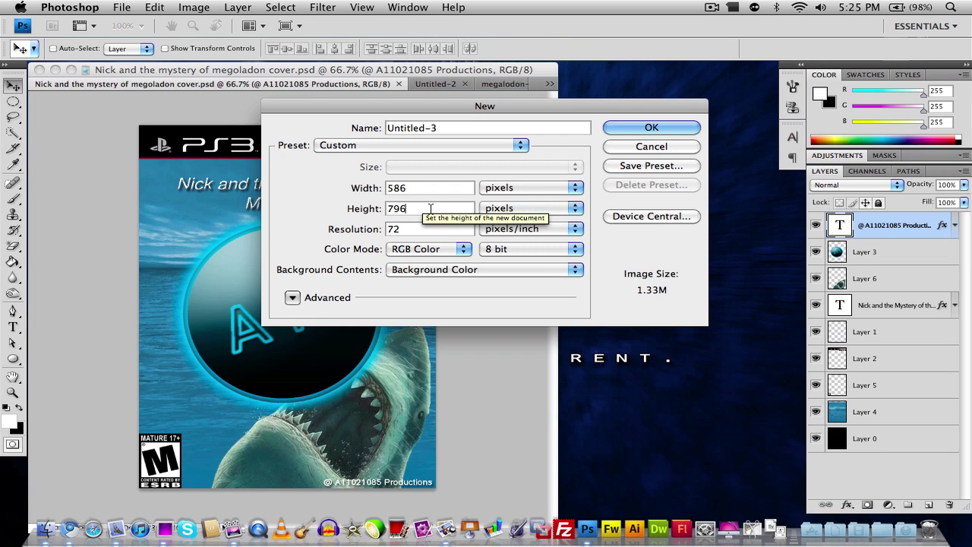
left_click(670, 127)
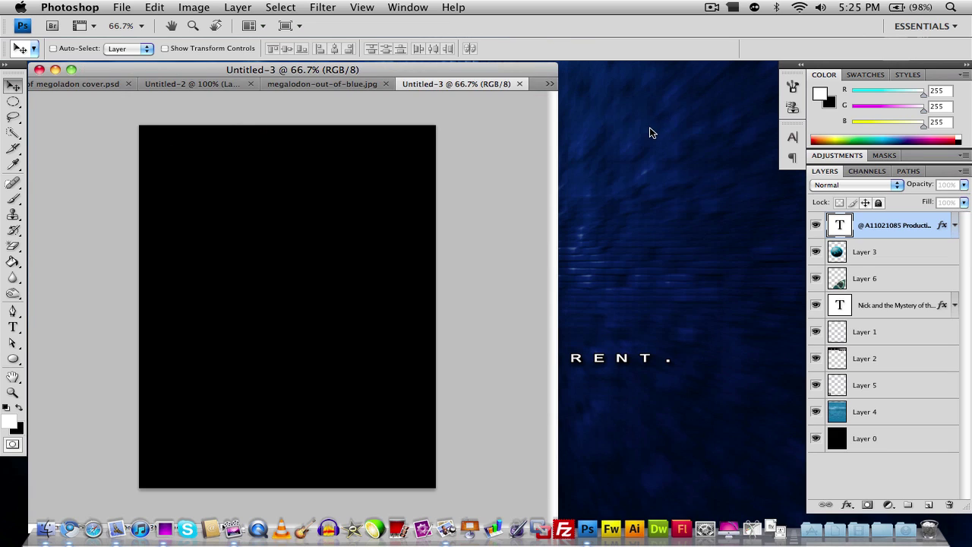
- Copy the PS3 banner from 2889vrt.png in Downloads onto the top of the blank cover canvas and close the source image
left_click(670, 180)
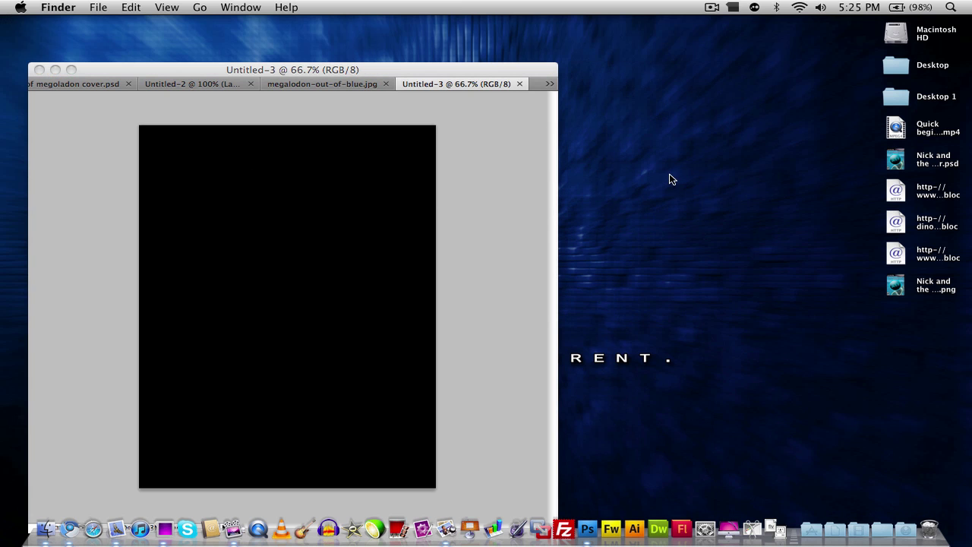
key("F9")
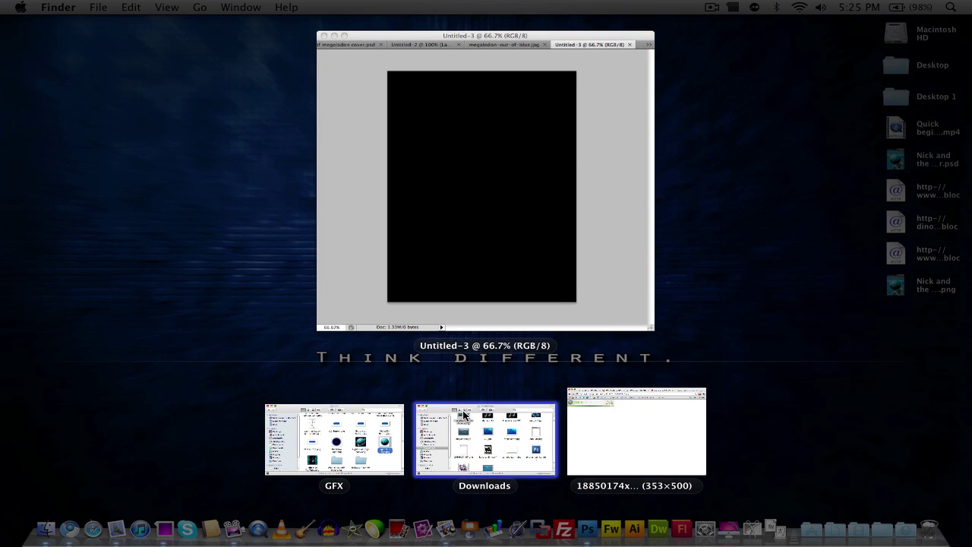
left_click(450, 441)
scroll(559, 396, "down", 2)
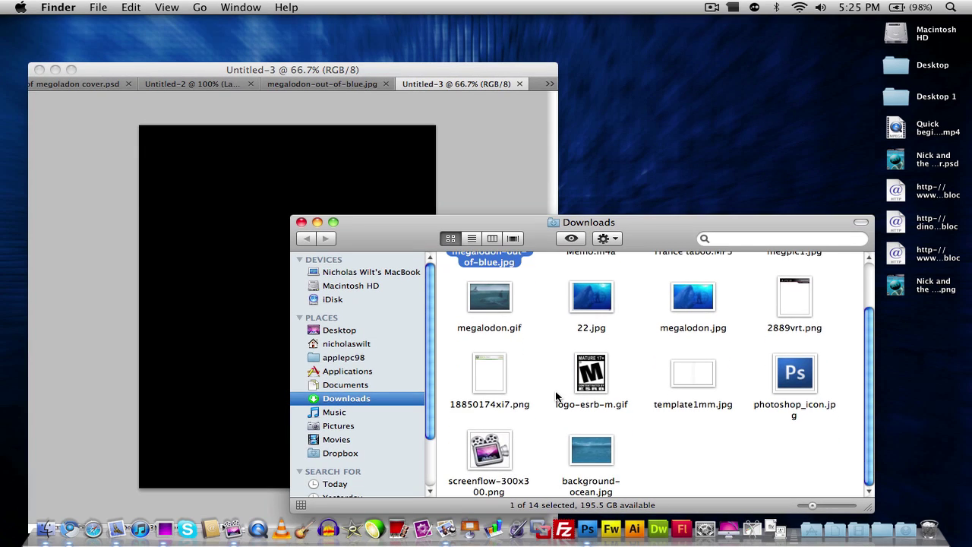
scroll(559, 397, "up", 2)
left_click_drag(796, 361, 588, 530)
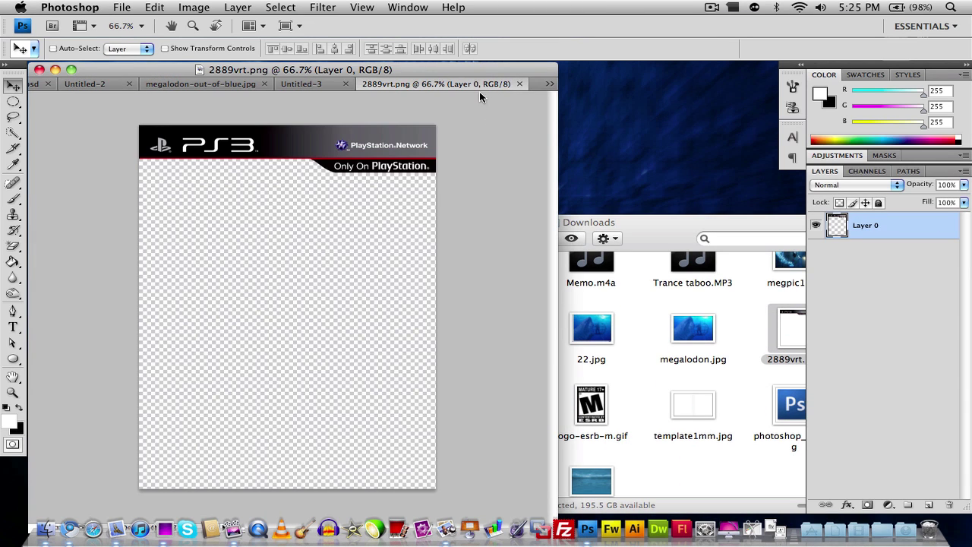
left_click_drag(477, 83, 532, 163)
left_click_drag(514, 217, 230, 157)
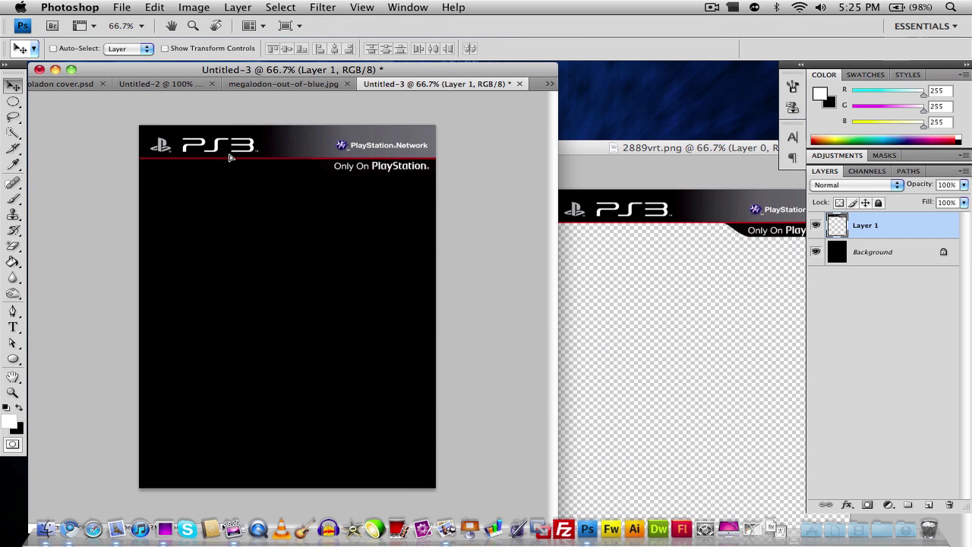
left_click(600, 150)
left_click(453, 150)
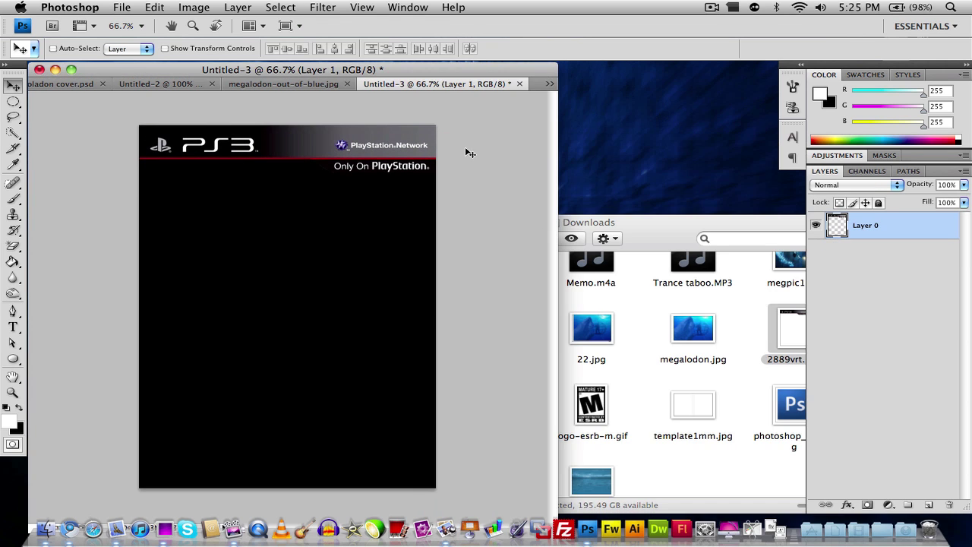
left_click(548, 85)
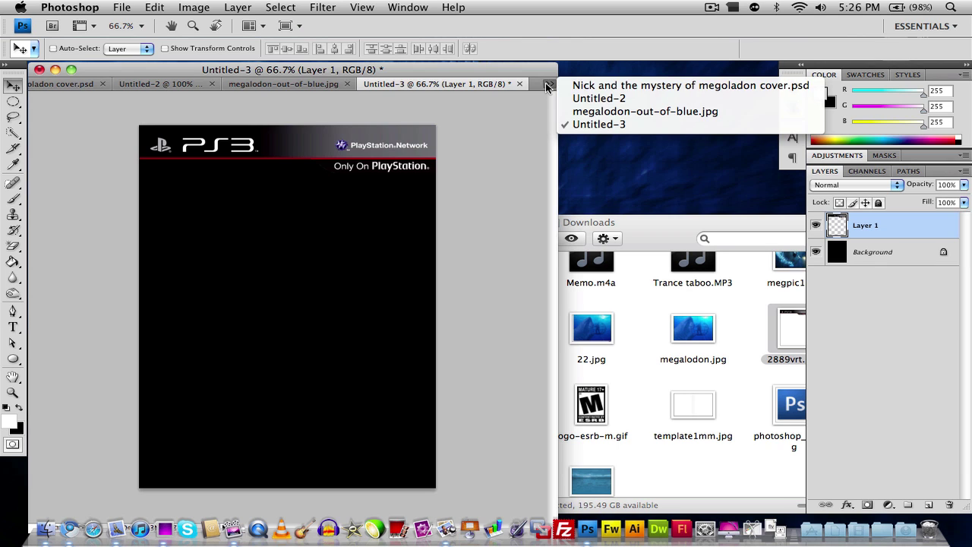
left_click(521, 127)
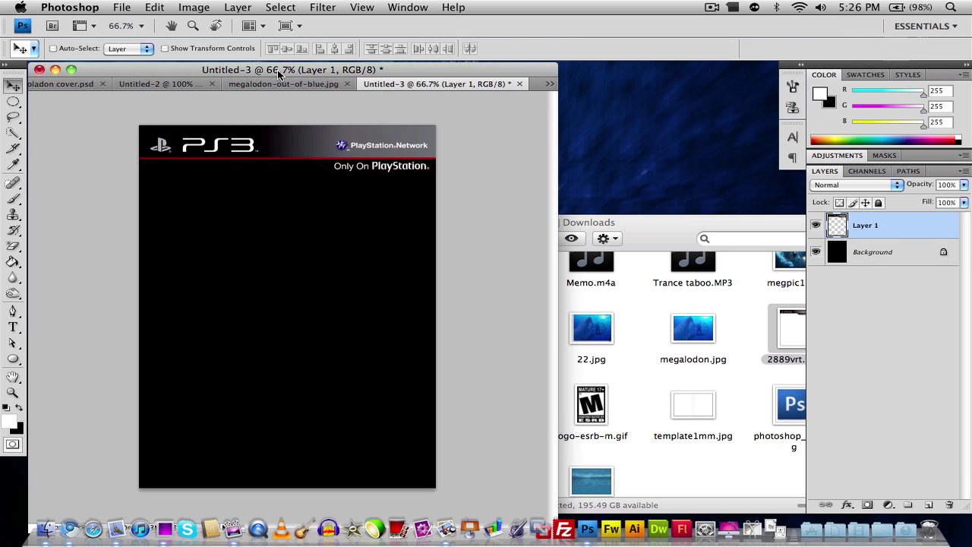
left_click_drag(279, 74, 279, 72)
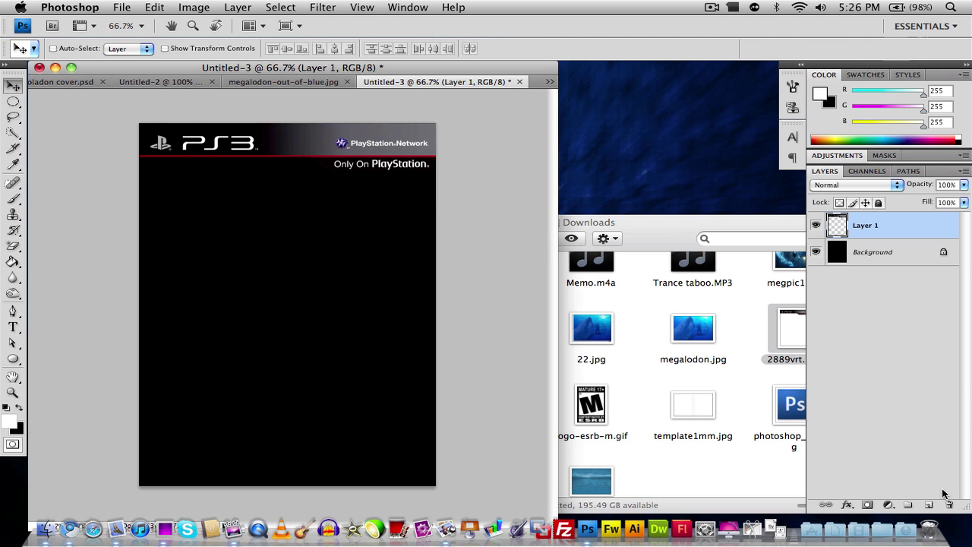
- Place background-ocean.jpg from Downloads on the cover, filling the area below the PS3 banner, order its layer beneath the banner and close the source image
left_click(638, 366)
scroll(638, 366, "down", 3)
left_click_drag(591, 450, 586, 529)
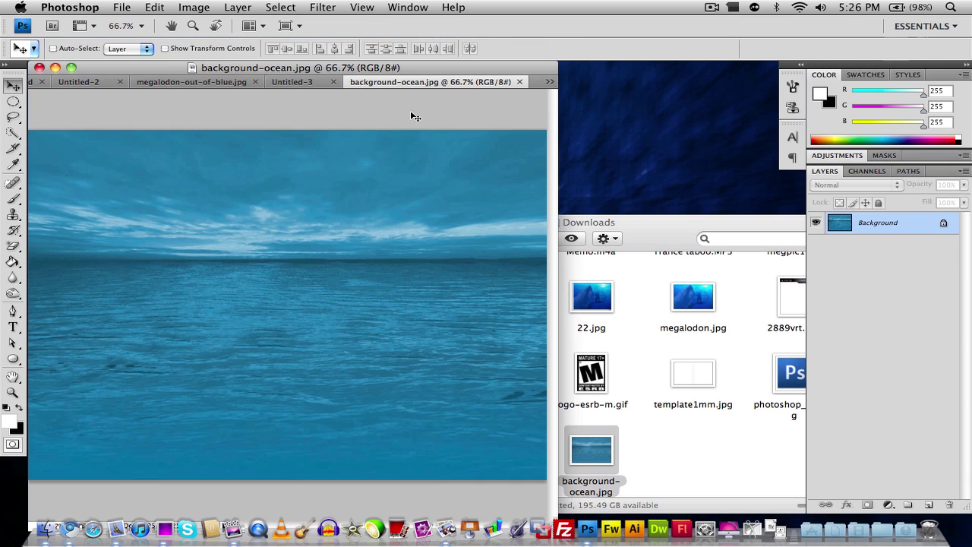
left_click_drag(430, 83, 208, 276)
left_click_drag(306, 276, 274, 277)
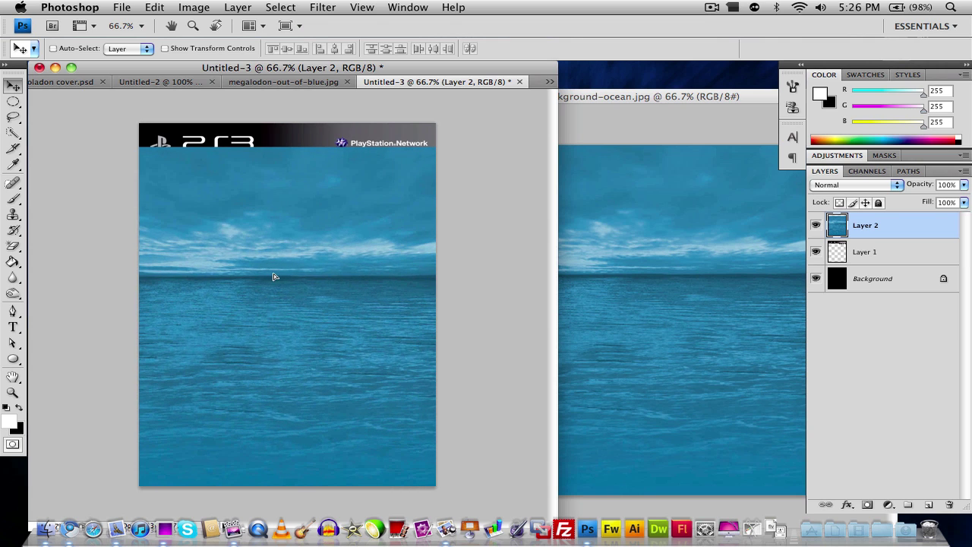
left_click_drag(884, 237, 886, 258)
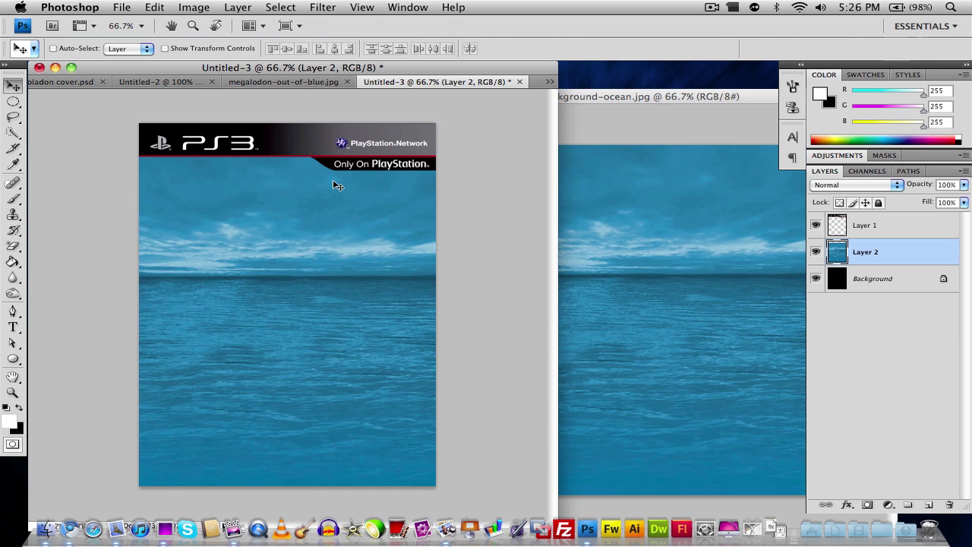
left_click(583, 106)
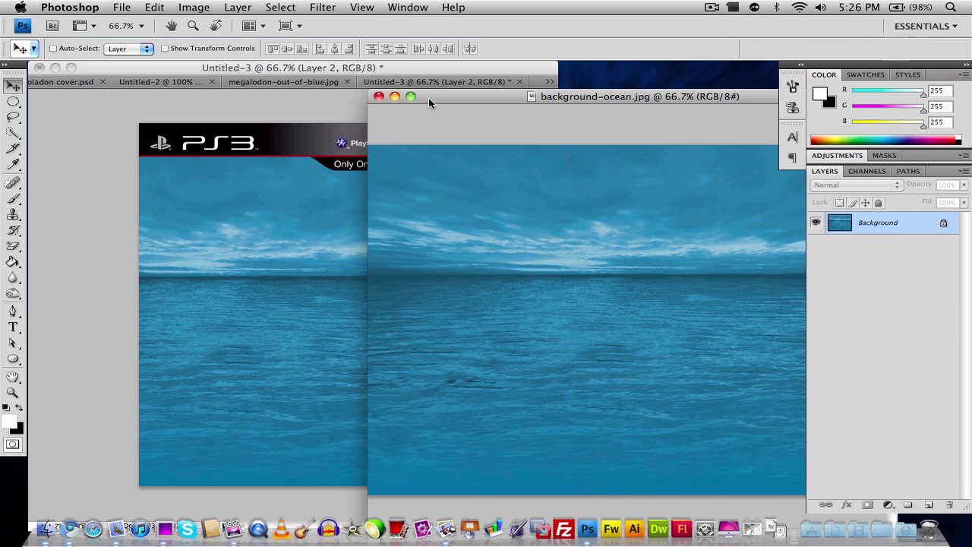
left_click(378, 97)
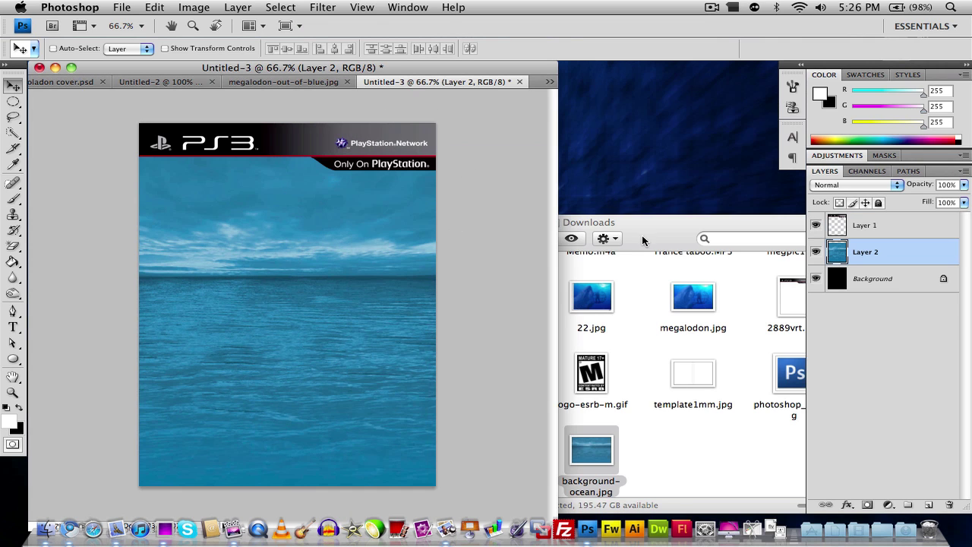
- Place the ESRB Mature 17+ logo from logo-esrb-m.gif in the cover's bottom-left corner and close the source image
left_click(650, 388)
left_click_drag(592, 372, 597, 520)
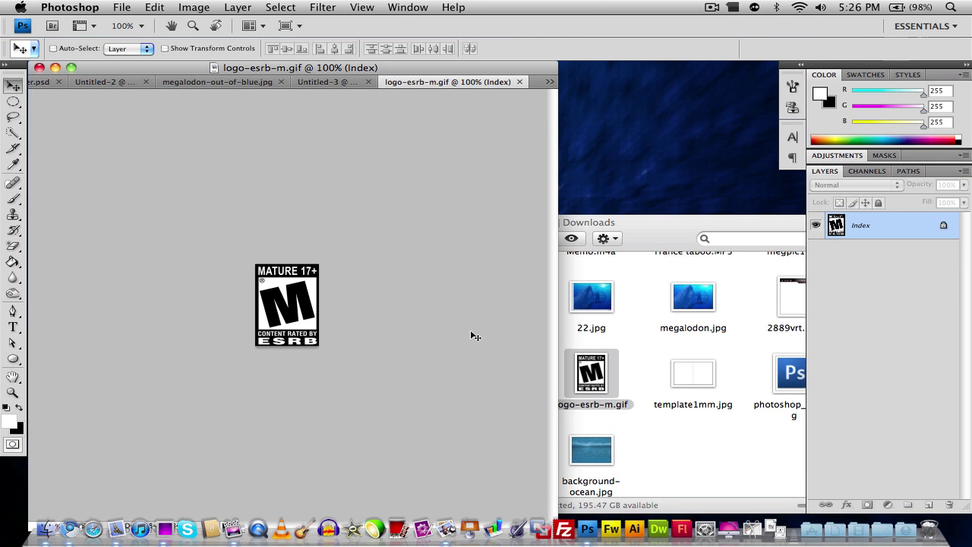
left_click_drag(448, 81, 718, 129)
left_click_drag(661, 334, 166, 456)
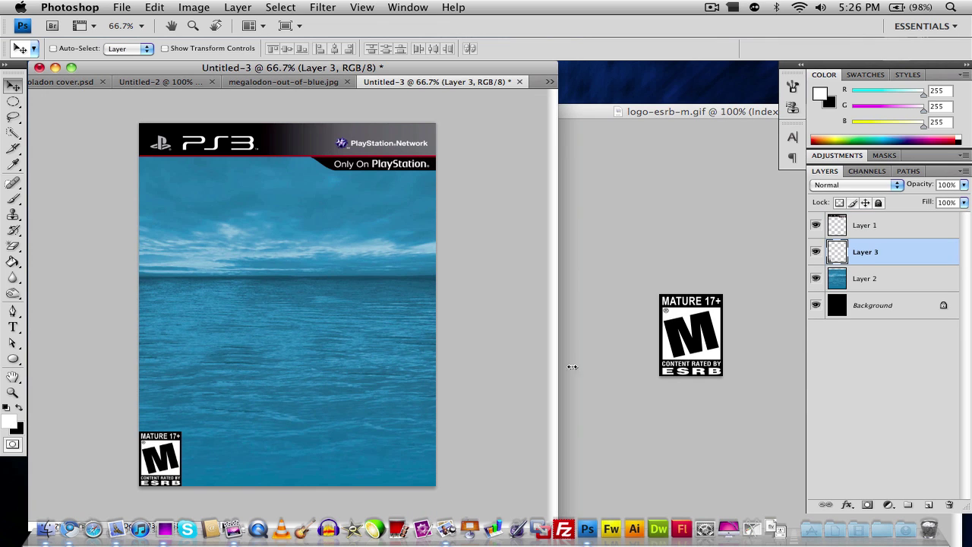
left_click(626, 169)
left_click(444, 111)
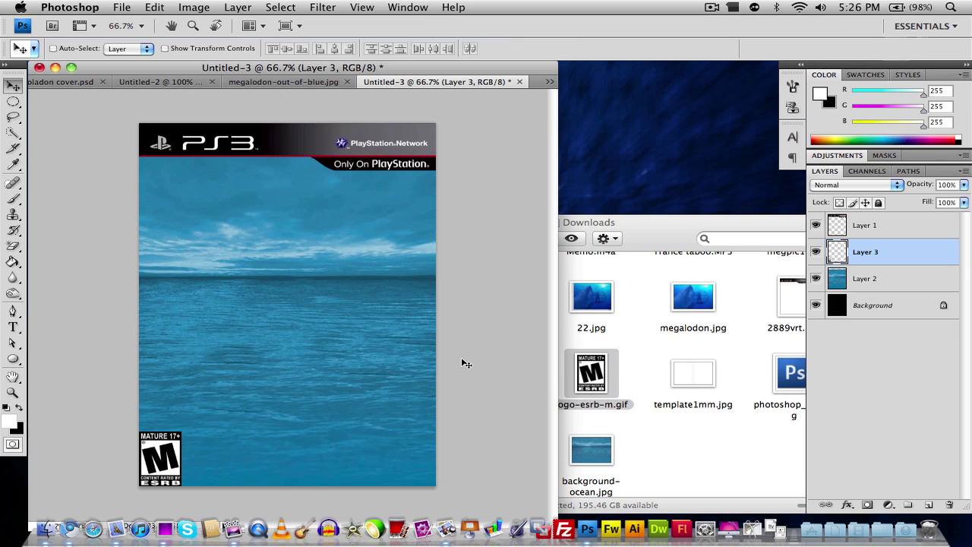
- Add the white text "@ A11021085 Productions" on a new layer above the PS3 banner and place it in the cover's bottom-right corner
left_click(921, 225)
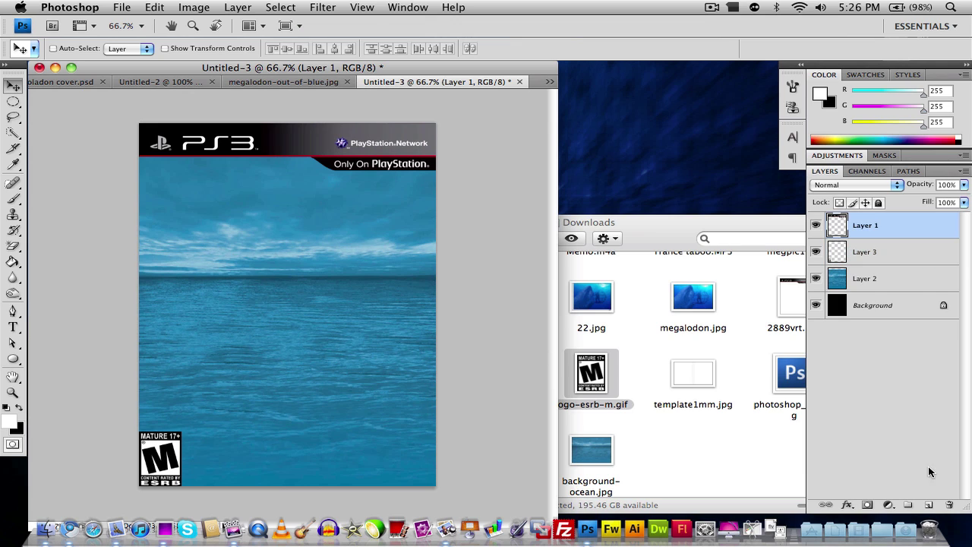
left_click(928, 505)
left_click(13, 327)
left_click(164, 331)
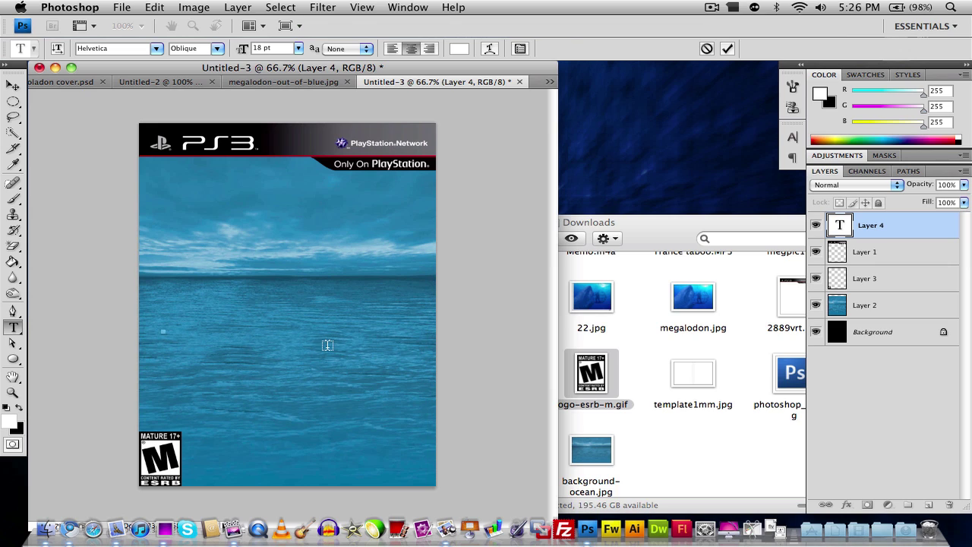
type("@ A1102")
type("1085 Pro")
type("ductions")
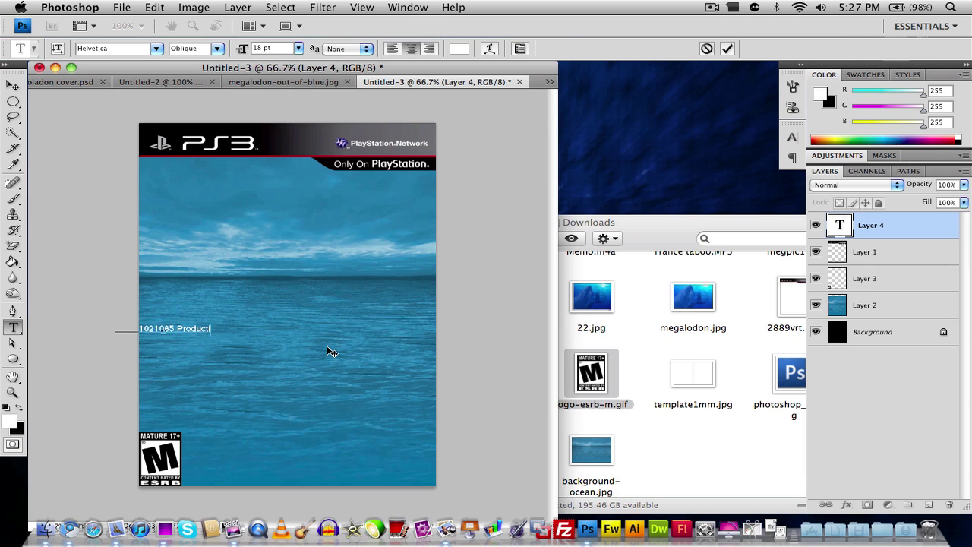
left_click(13, 84)
left_click_drag(183, 334, 381, 471)
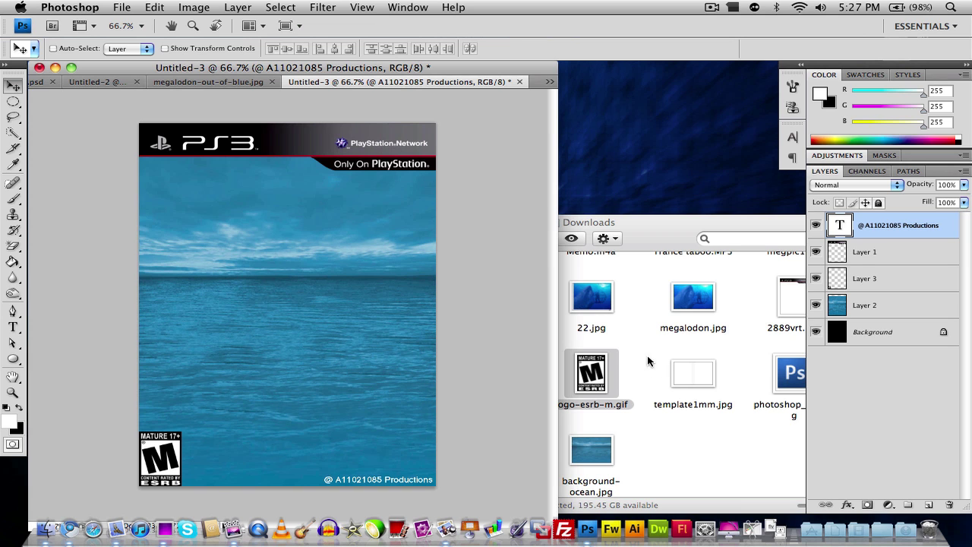
- Bring up the GFX folder window in Finder and open Light BLue Logo.png in Photoshop
left_click(626, 221)
key("F10")
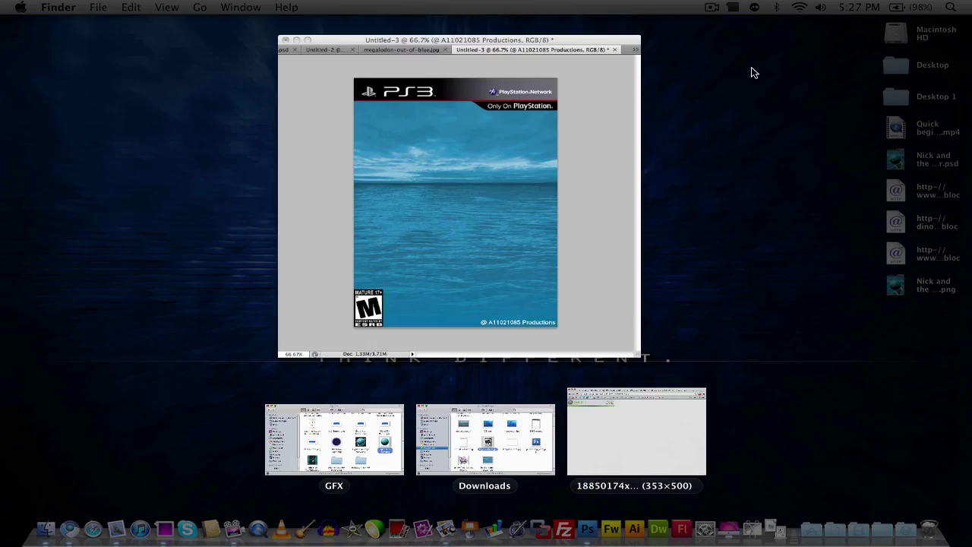
left_click(334, 440)
left_click_drag(718, 233, 592, 523)
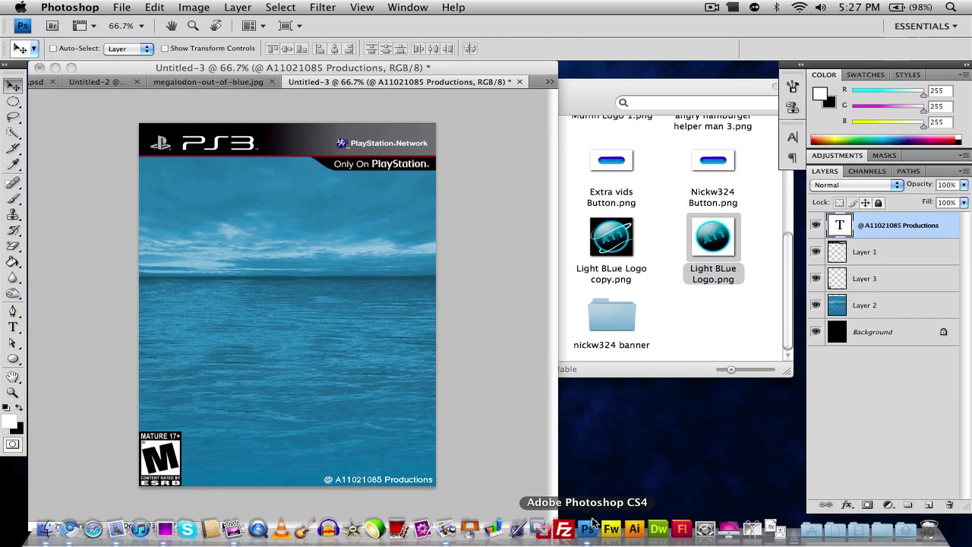
- Copy the A11 logo onto the cover, centre it horizontally on the canvas, and close the logo image and the GFX folder window
left_click_drag(424, 82, 336, 287)
key("super+a")
left_click(332, 50)
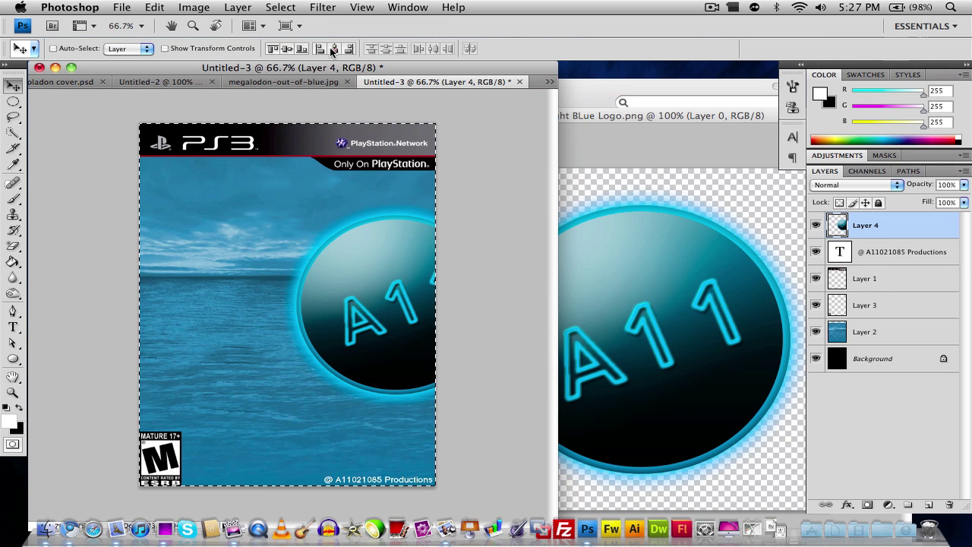
left_click(332, 50)
left_click(563, 152)
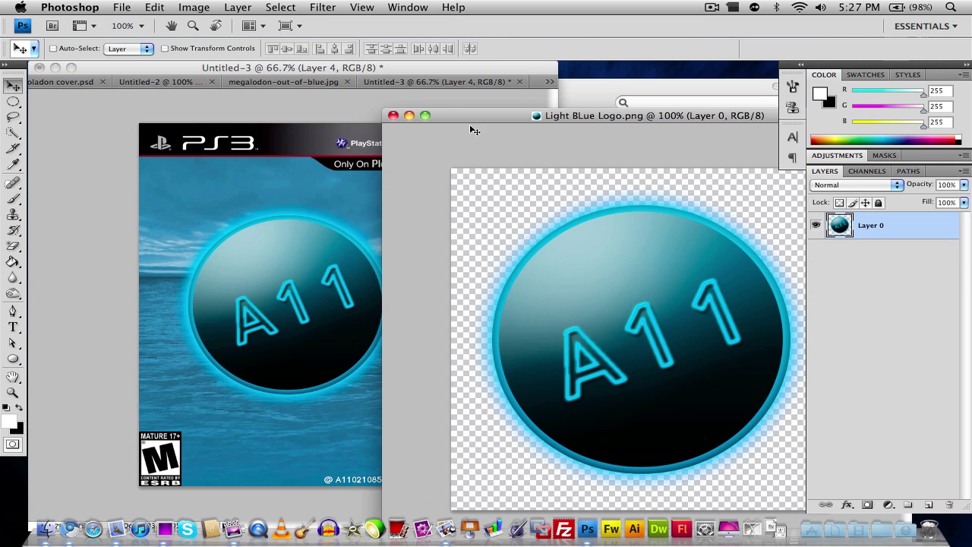
left_click(394, 115)
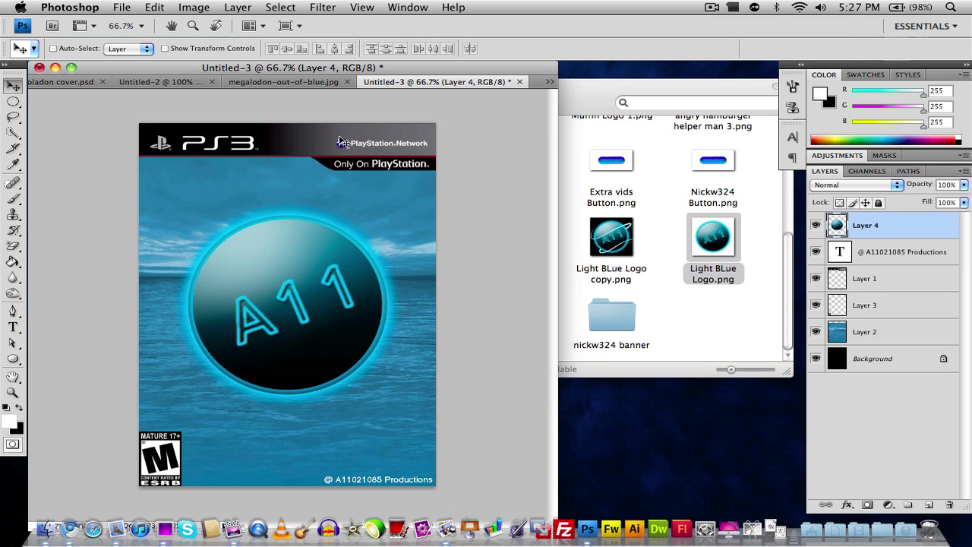
left_click(638, 196)
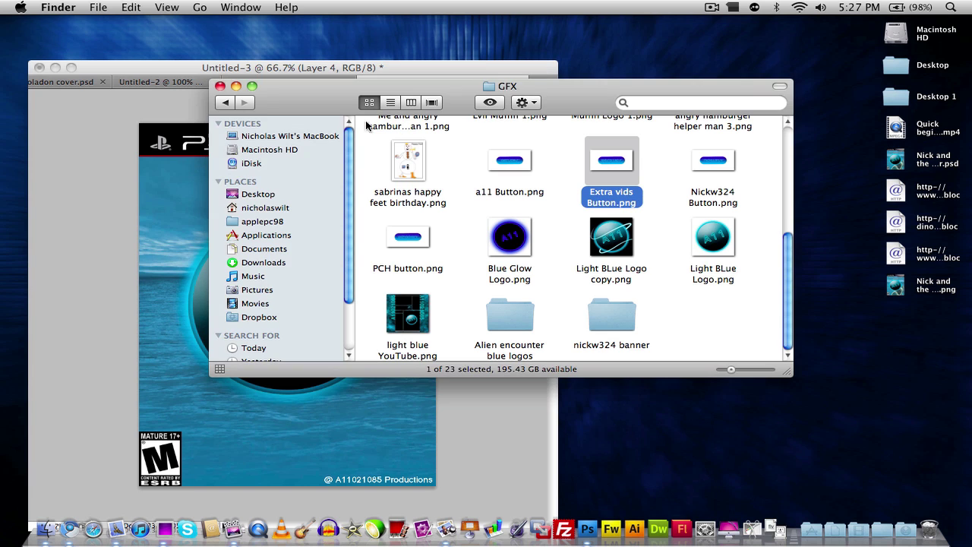
key("super+w")
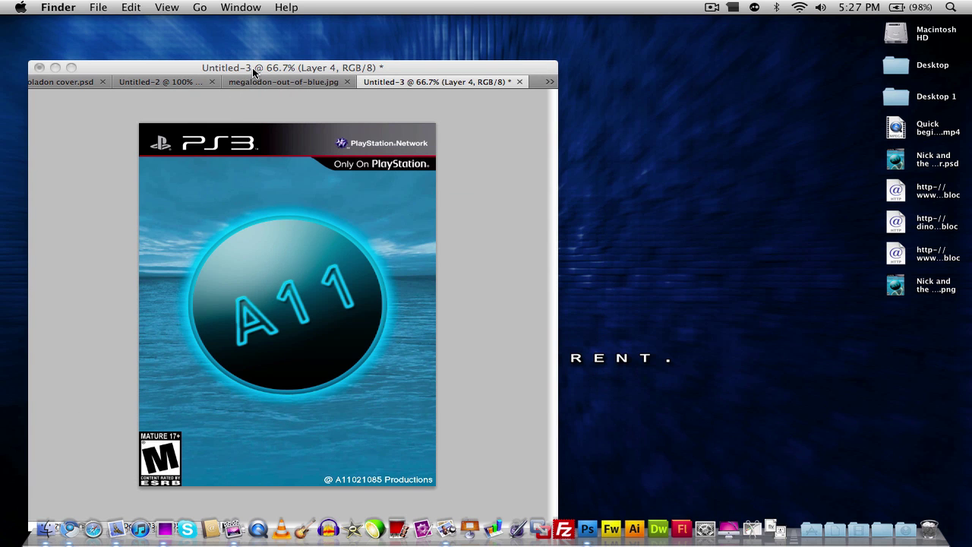
- Copy the cut-out shark from the Untitled-2 document into the cover's bottom-right corner
left_click(254, 70)
left_click(293, 84)
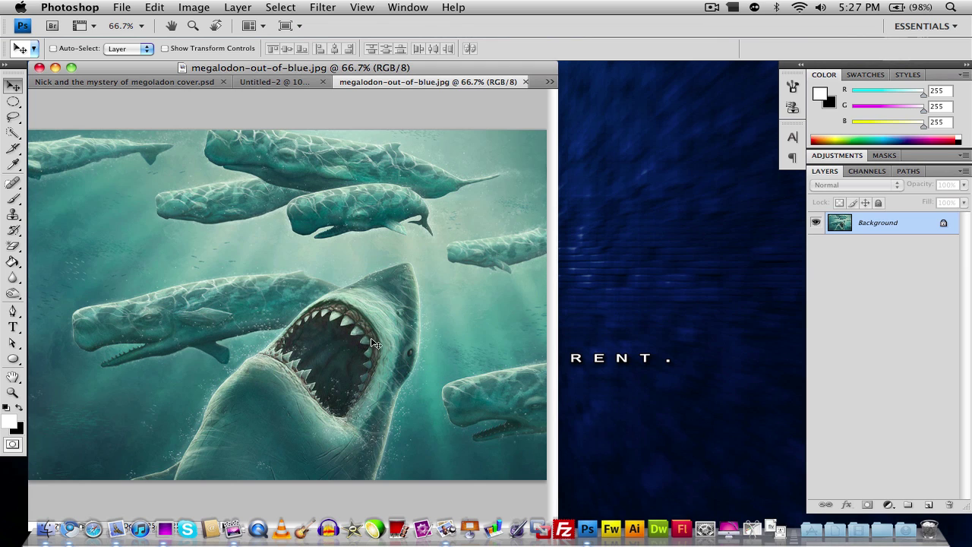
left_click(290, 83)
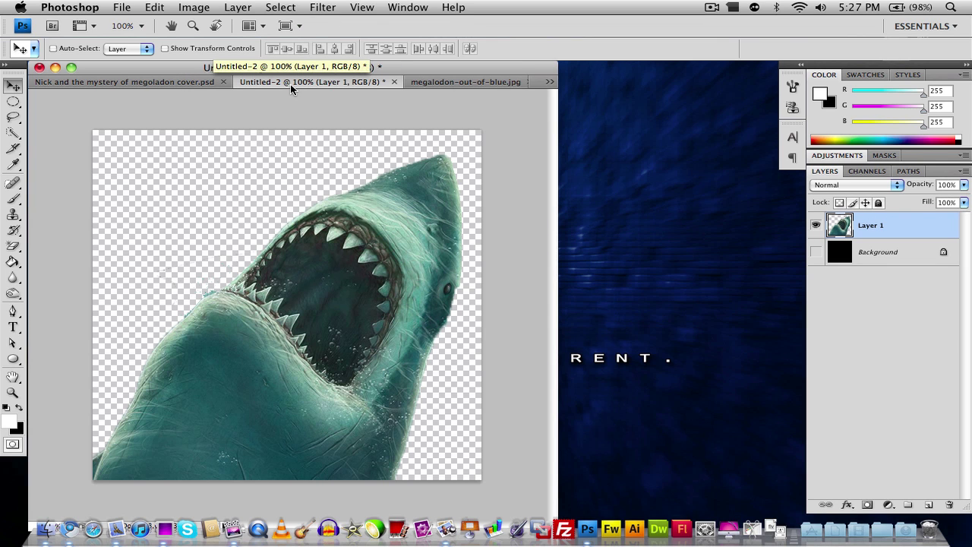
mouse_move(320, 403)
left_mouse_down()
mouse_move(328, 437)
mouse_move(383, 445)
mouse_move(338, 413)
mouse_move(335, 394)
left_mouse_up()
left_click_drag(351, 80, 444, 117)
left_click(476, 83)
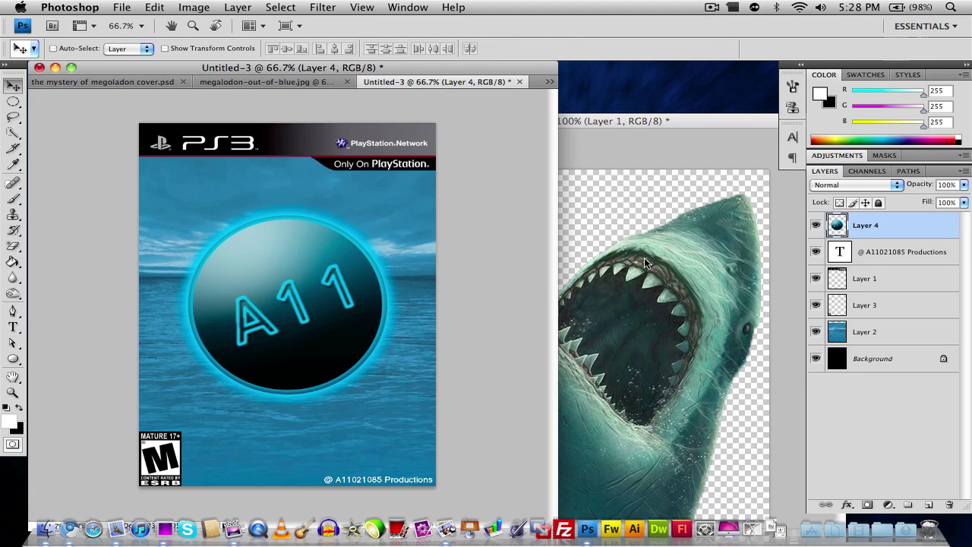
left_click(604, 211)
left_click_drag(550, 342, 319, 415)
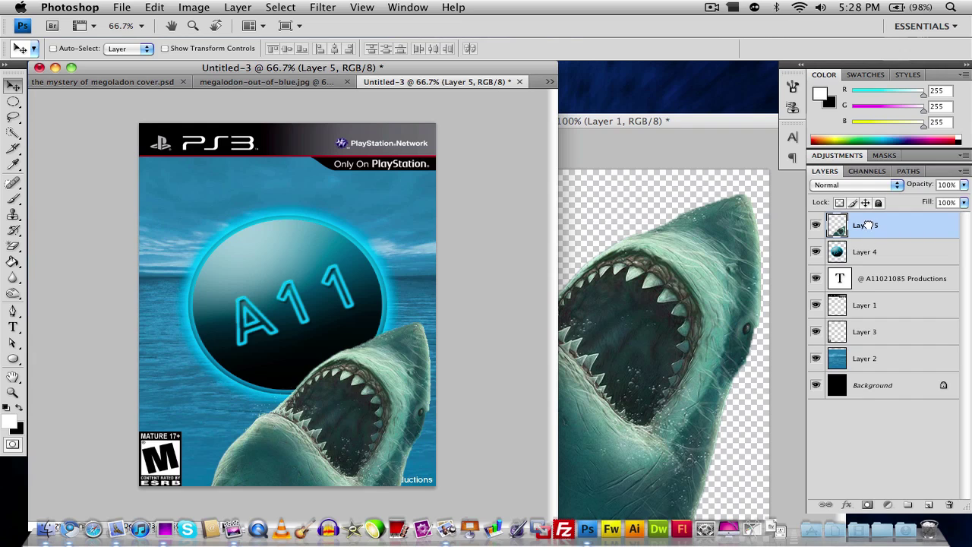
- Order the shark layer beneath the A11 logo and the productions text, and nudge the shark slightly up and left
left_click_drag(868, 226, 869, 224)
left_click_drag(873, 278, 871, 247)
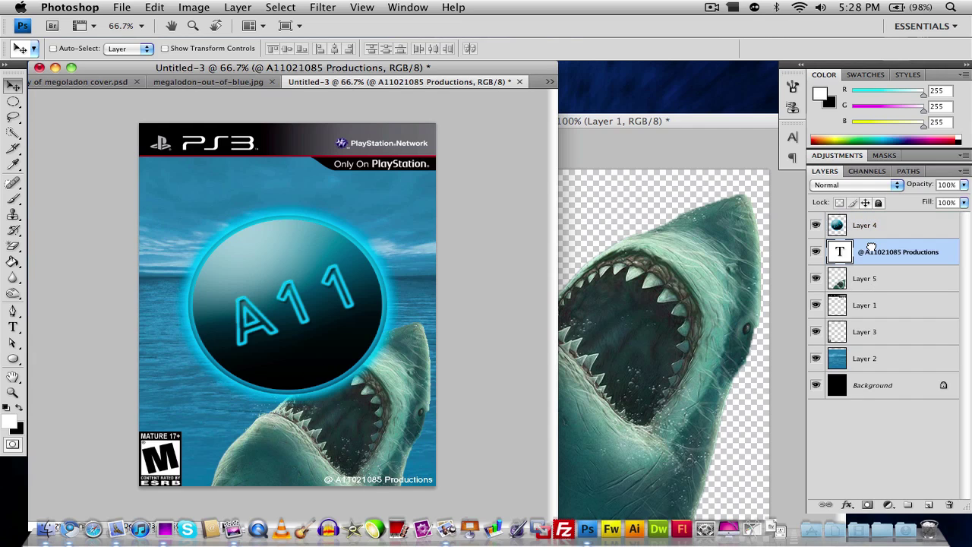
left_click_drag(342, 423, 341, 423)
left_click(902, 276)
left_click_drag(373, 388, 373, 383)
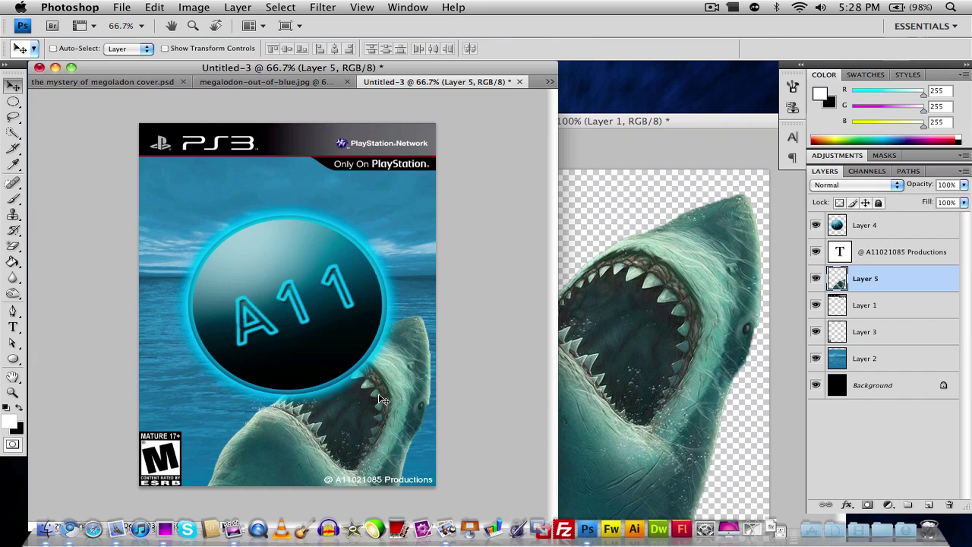
- Close the Untitled-2 shark document, choosing to save it, and name the file Megladon shark transparent.psd
left_click(608, 121)
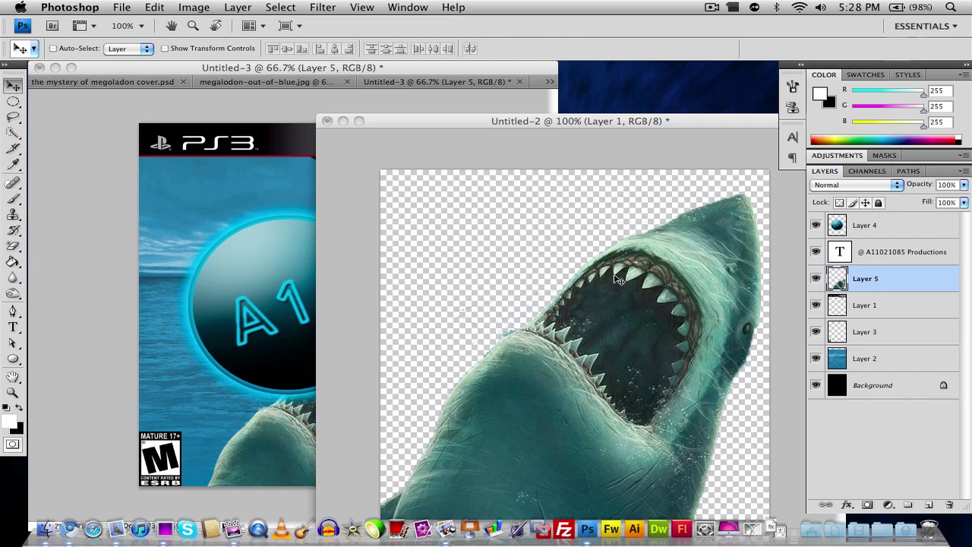
left_click(327, 120)
left_click(617, 176)
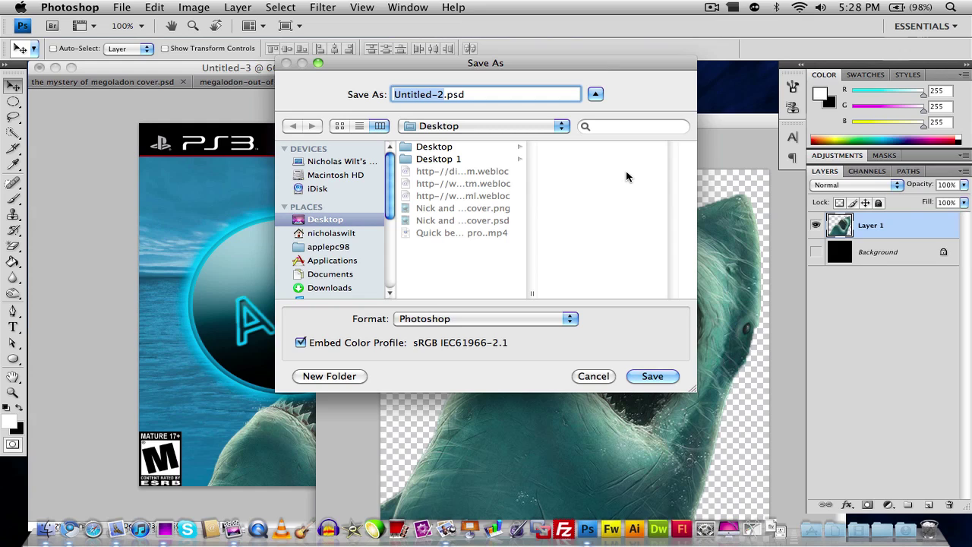
type("Megalod")
key("BackSpace")
key("BackSpace")
key("BackSpace")
key("BackSpace")
type("ladon ")
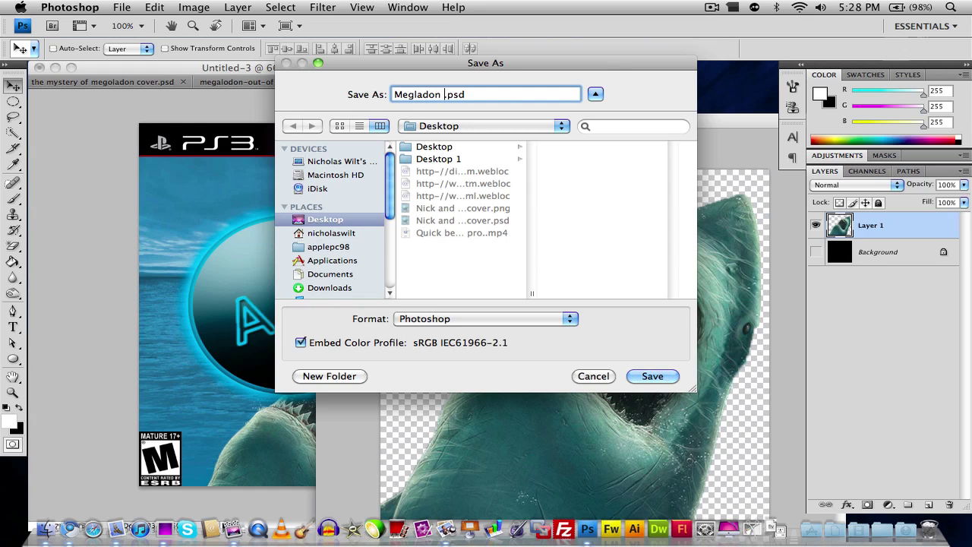
type("shark transpearent")
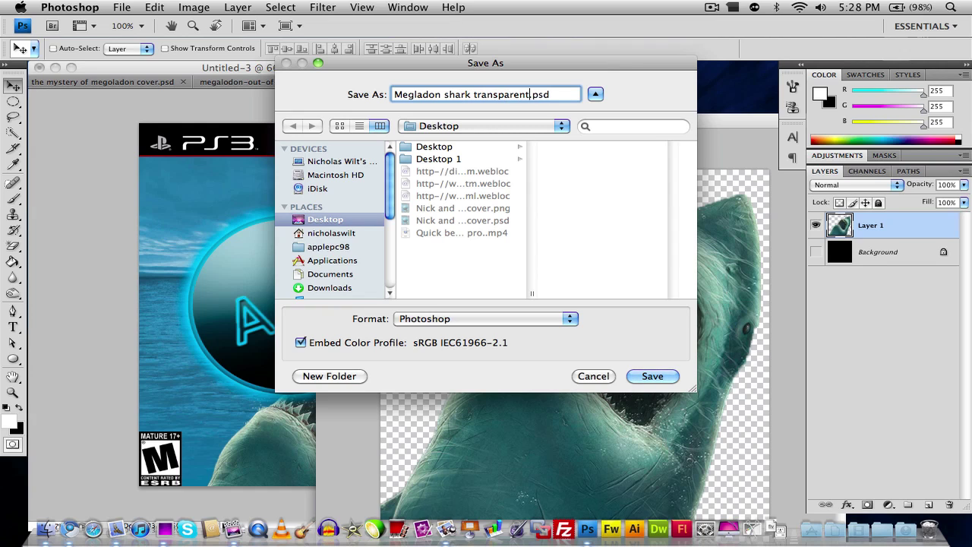
- Save the shark file to the Desktop in Photoshop format with Maximize compatibility enabled
left_click(420, 323)
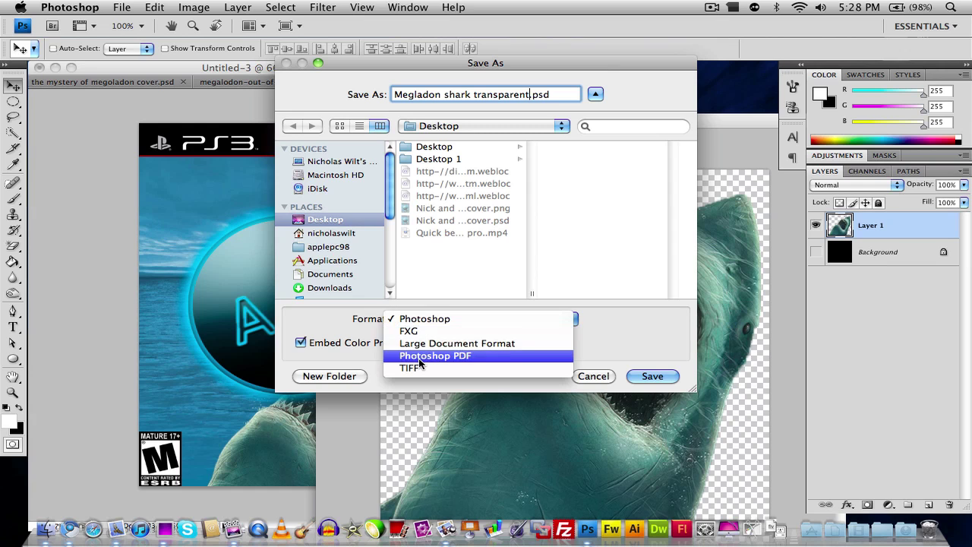
left_click(658, 339)
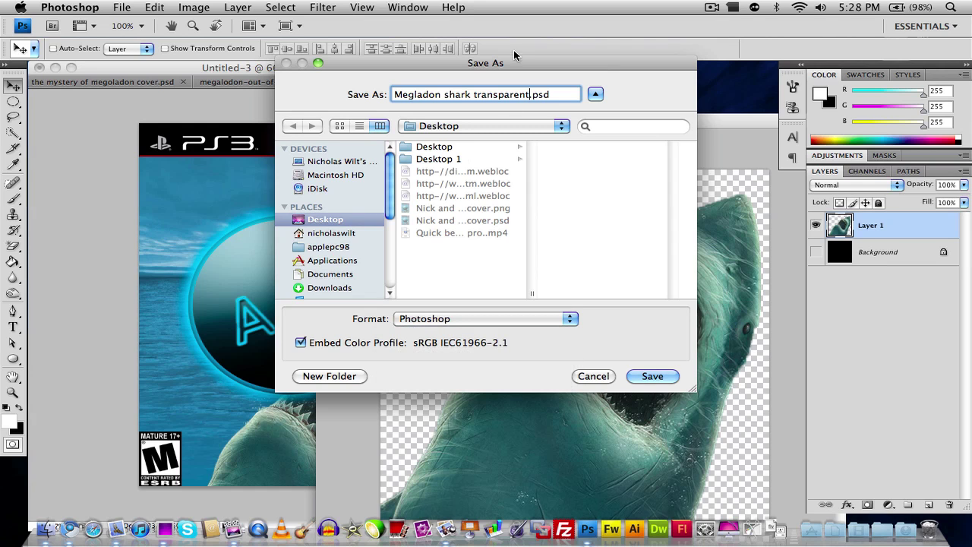
left_click(655, 376)
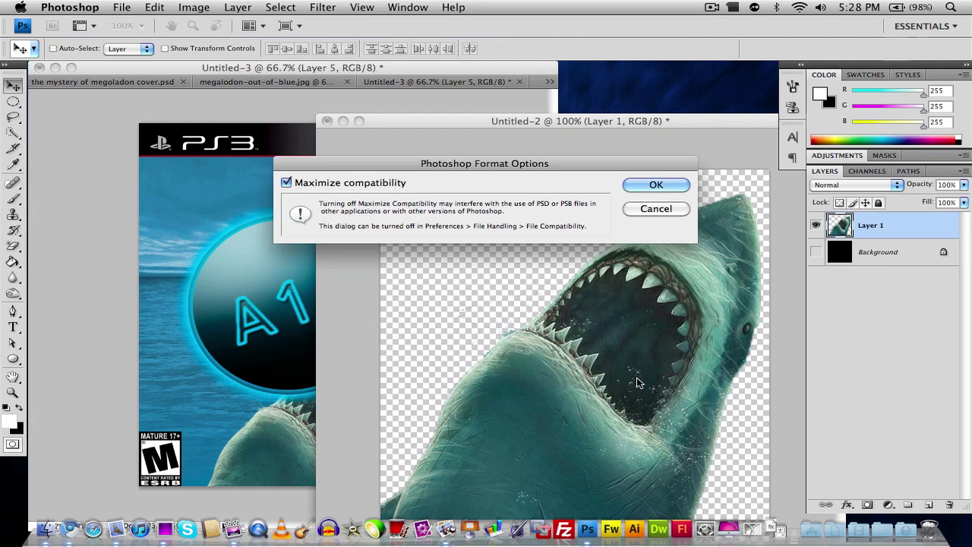
left_click(663, 184)
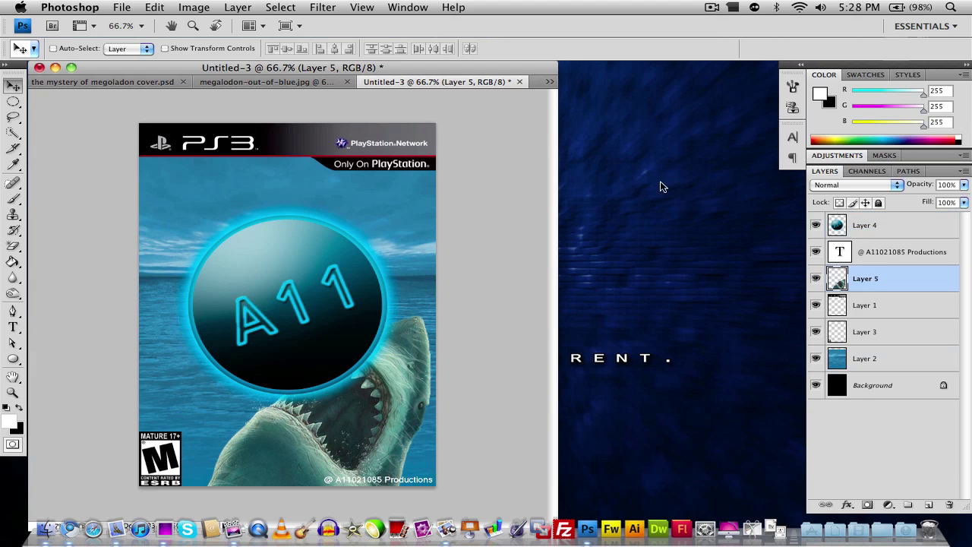
left_click(550, 82)
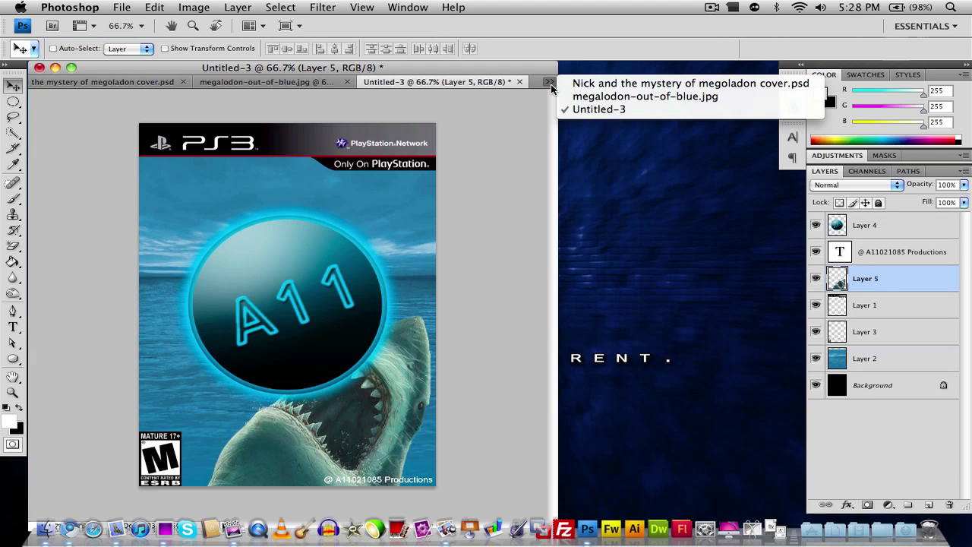
left_click(455, 131)
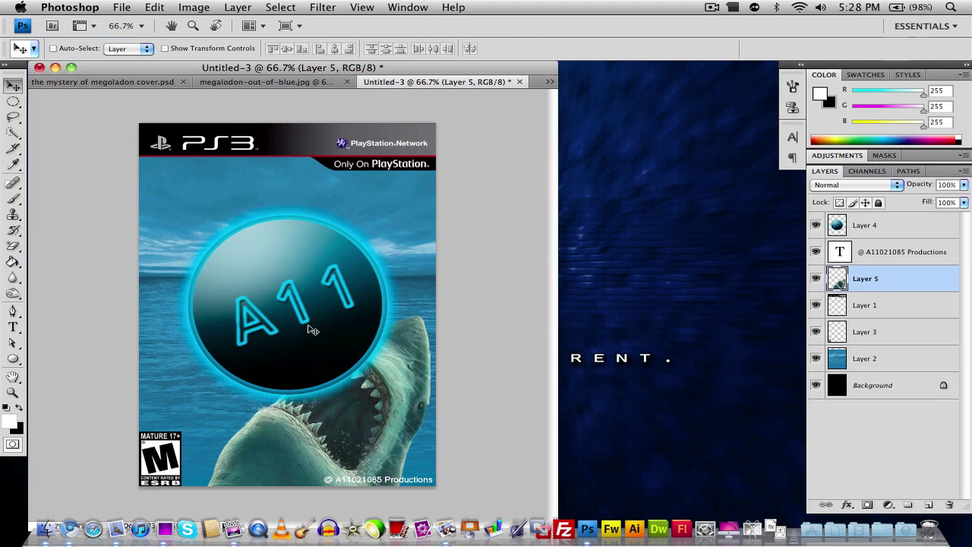
- Add a two-line title above the logo layer: the hero's first name plus "and the Mystery of the", with "Giant Megalodon" on the second line
left_click(899, 226)
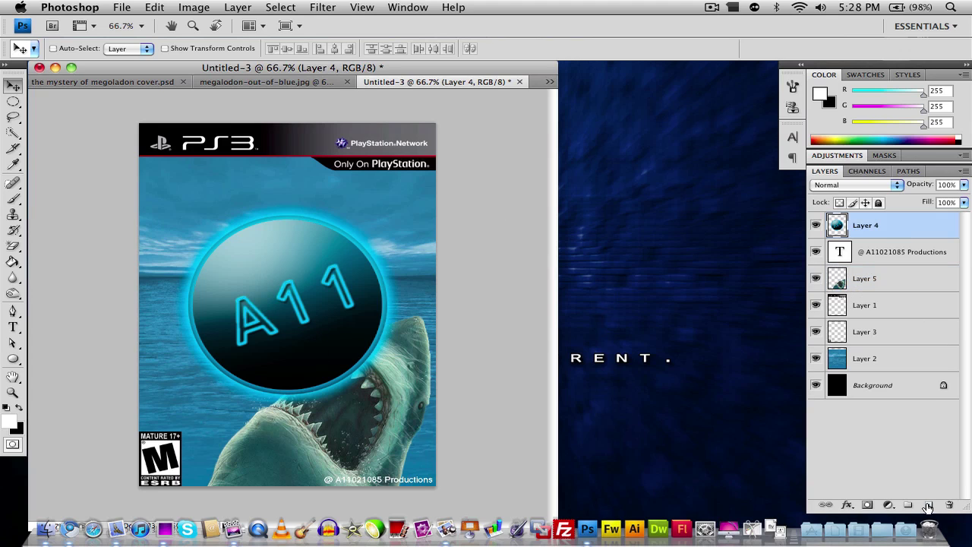
left_click(928, 504)
left_click(13, 327)
left_click(181, 247)
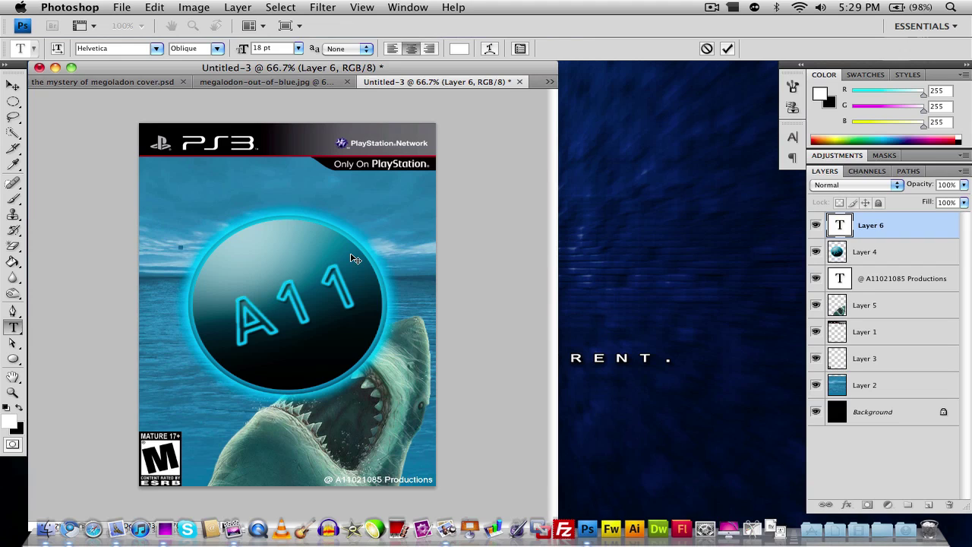
type("and the Mystery of the")
key("Return")
type("Giant Me")
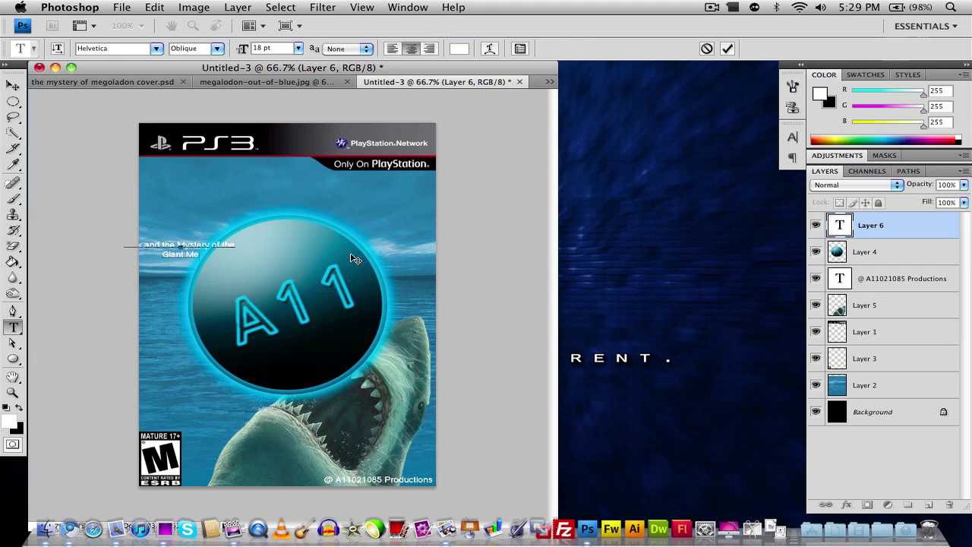
type("galodon")
- Enlarge the game title to 50 pt and position it just below the PS3 banner, across the logo's upper edge
left_click_drag(218, 254, 104, 224)
left_click(276, 48)
type("100")
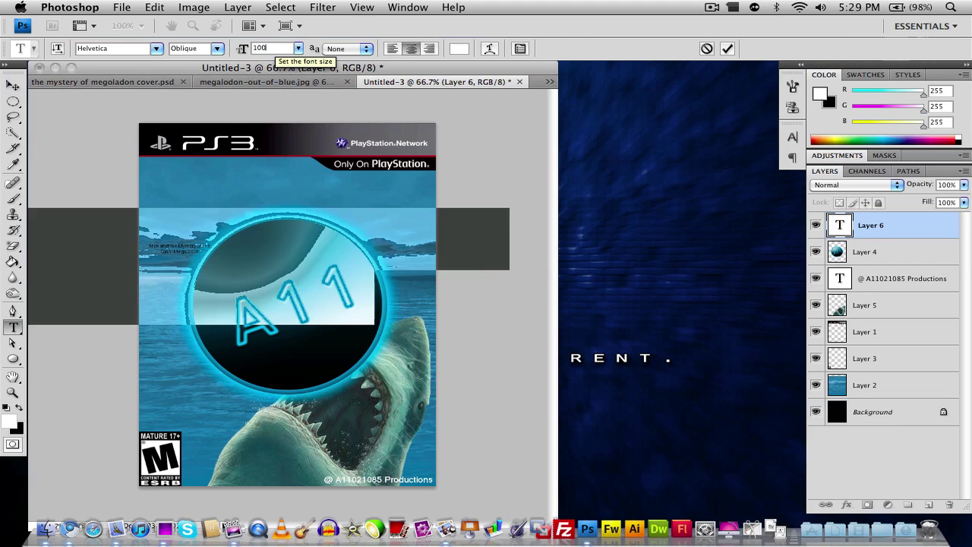
key("BackSpace")
key("BackSpace")
key("BackSpace")
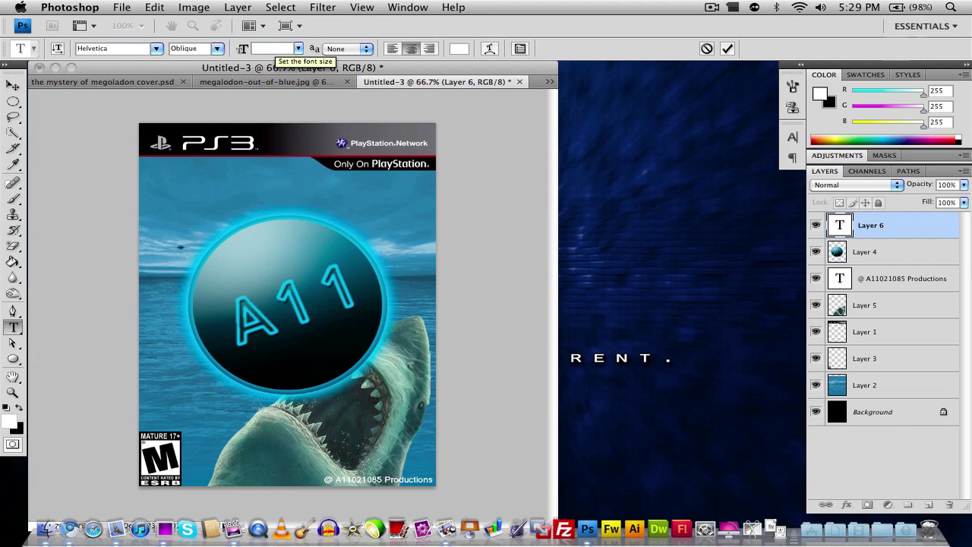
type("50")
left_click(16, 88)
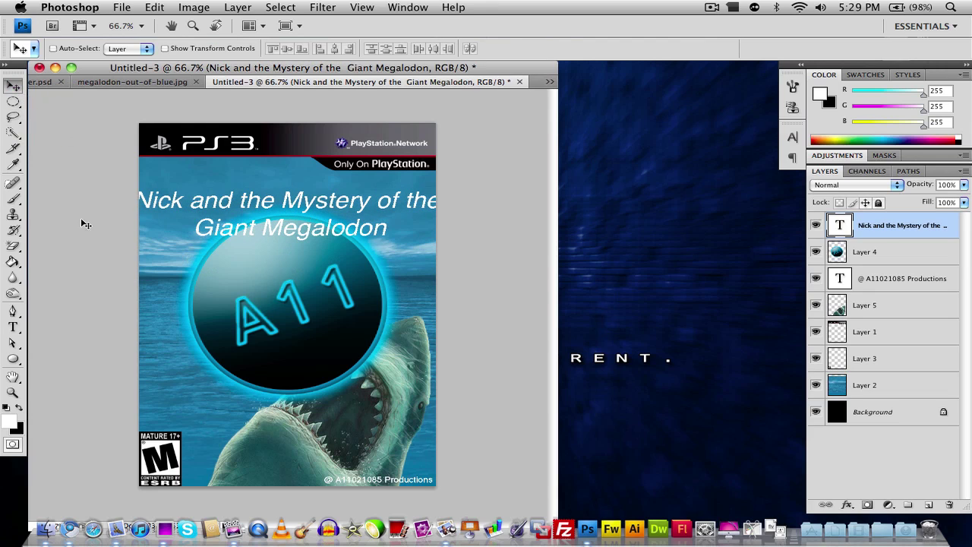
- Set the whole game title's font size to 45 pt so it fits the cover width
left_click(13, 327)
left_click(134, 203)
key("super+a")
left_click(270, 47)
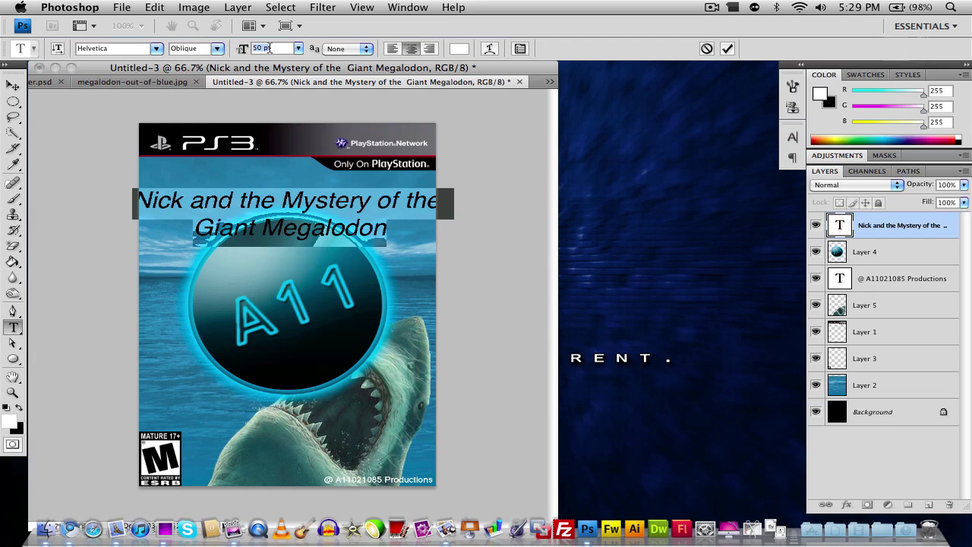
type("45")
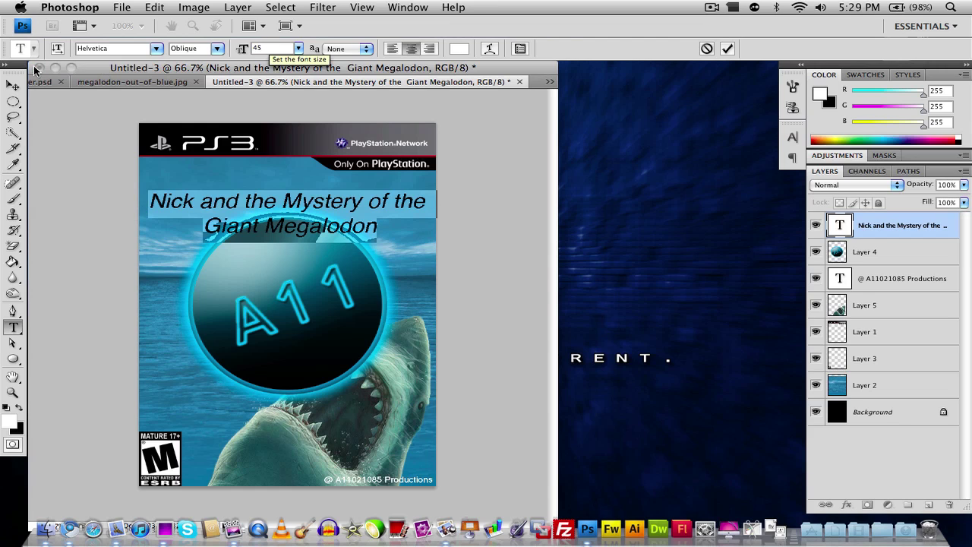
- Commit the game title's text edit and move the title slightly up, closer to the PS3 banner
left_click(13, 86)
key("super+a")
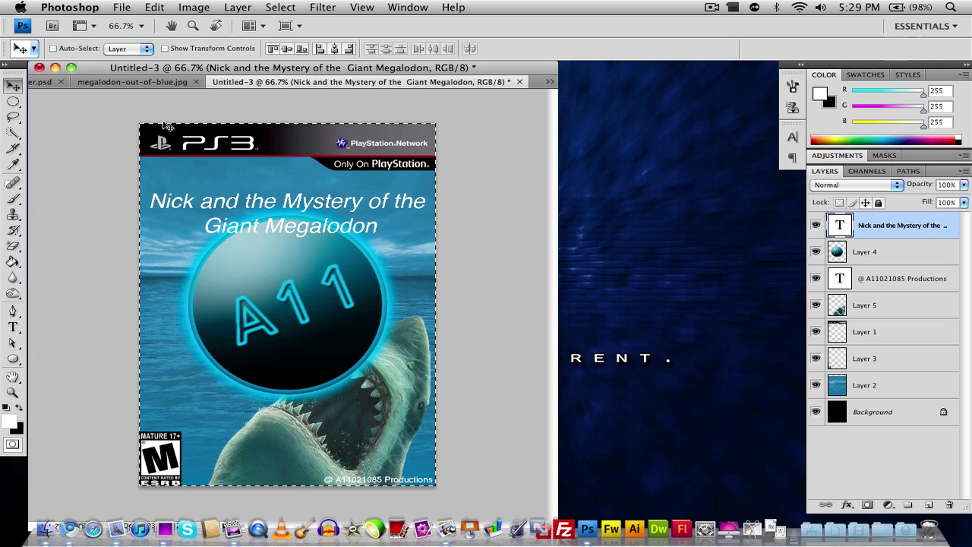
key("super+s")
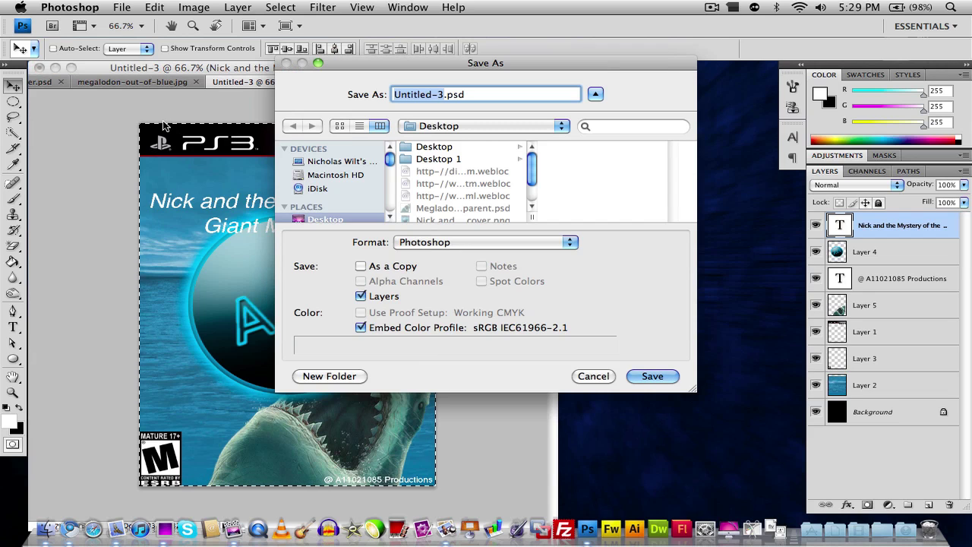
left_click(593, 376)
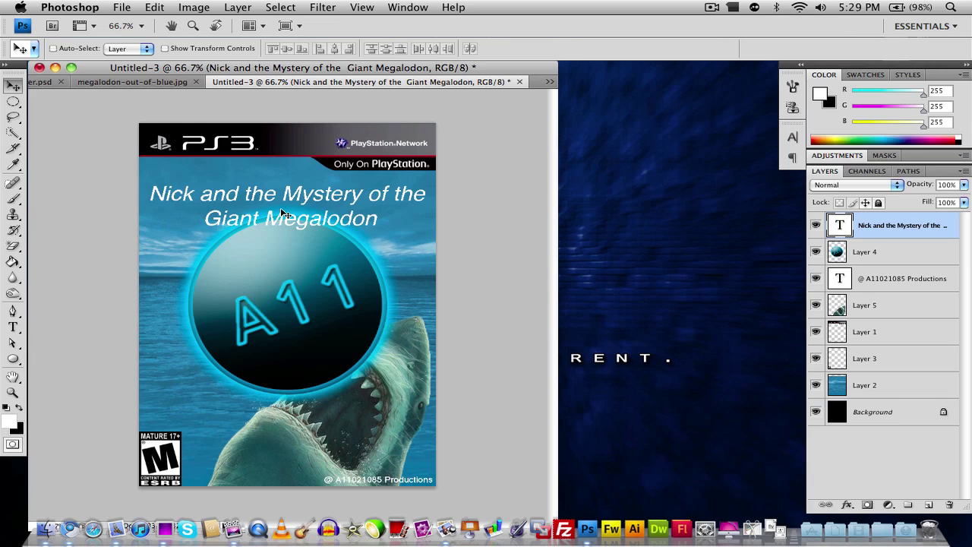
left_click(13, 327)
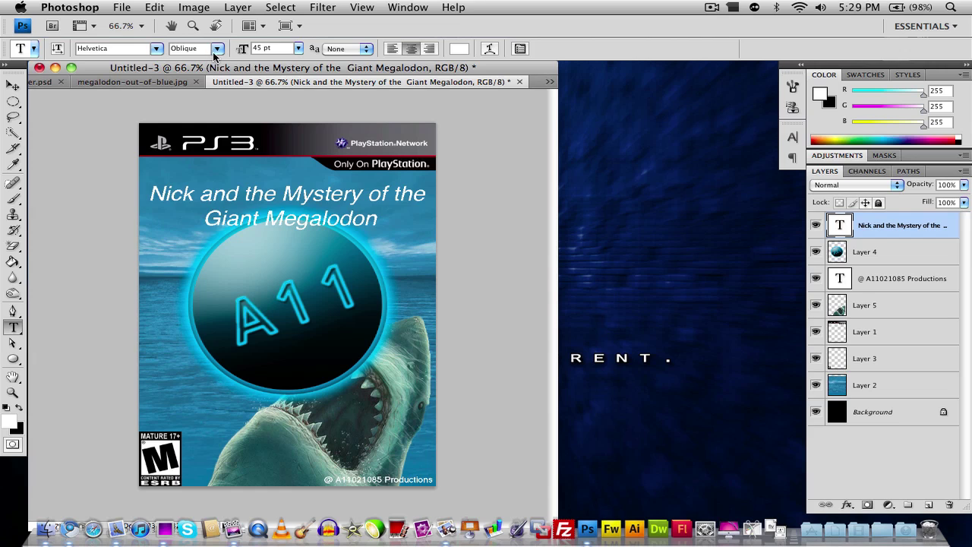
left_click(13, 89)
- Apply Drop Shadow and Bevel and Emboss with their default settings to the game title layer and collapse its effects list
right_click(922, 230)
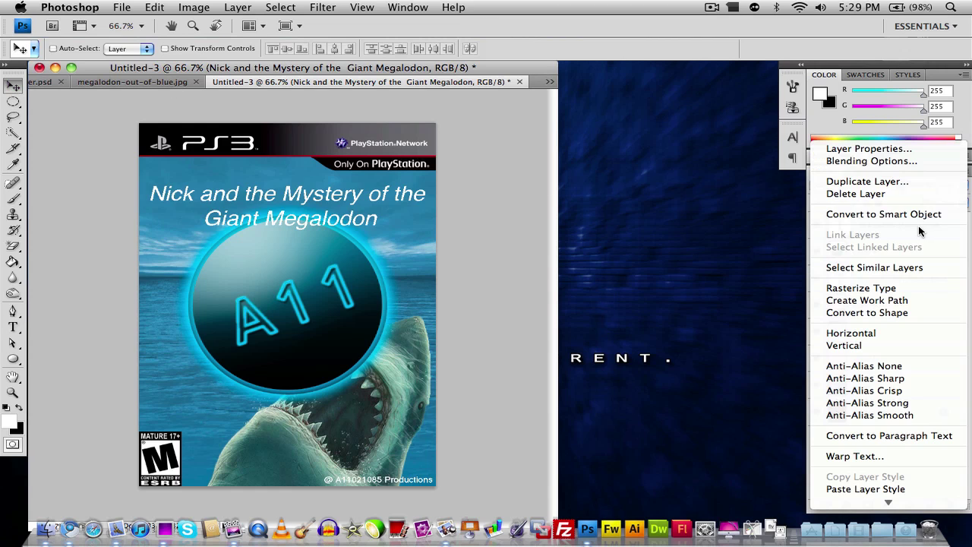
left_click(873, 162)
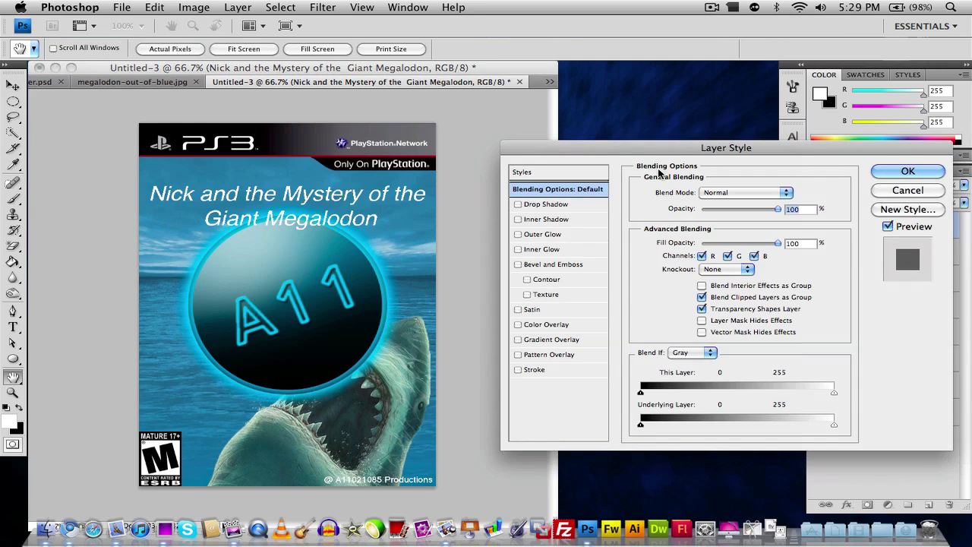
left_click(547, 204)
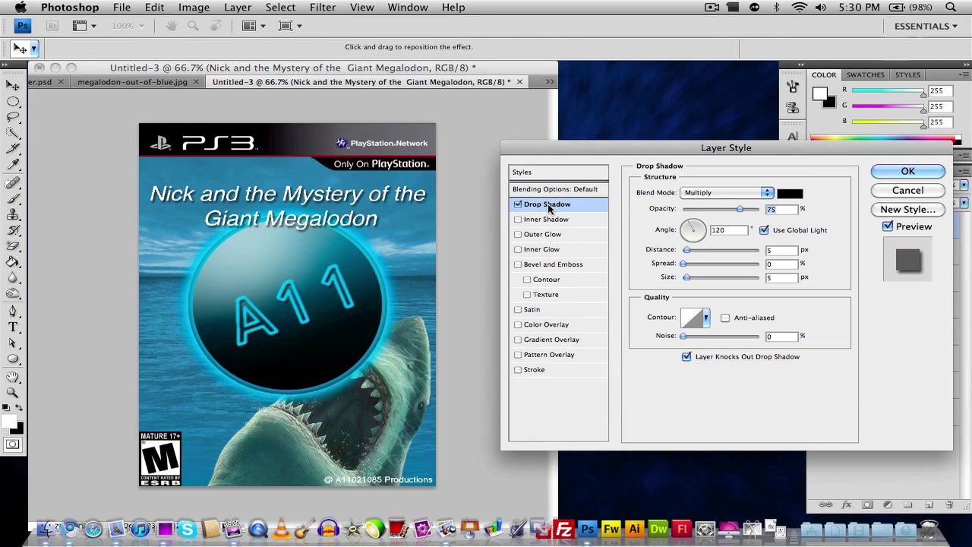
left_click(546, 266)
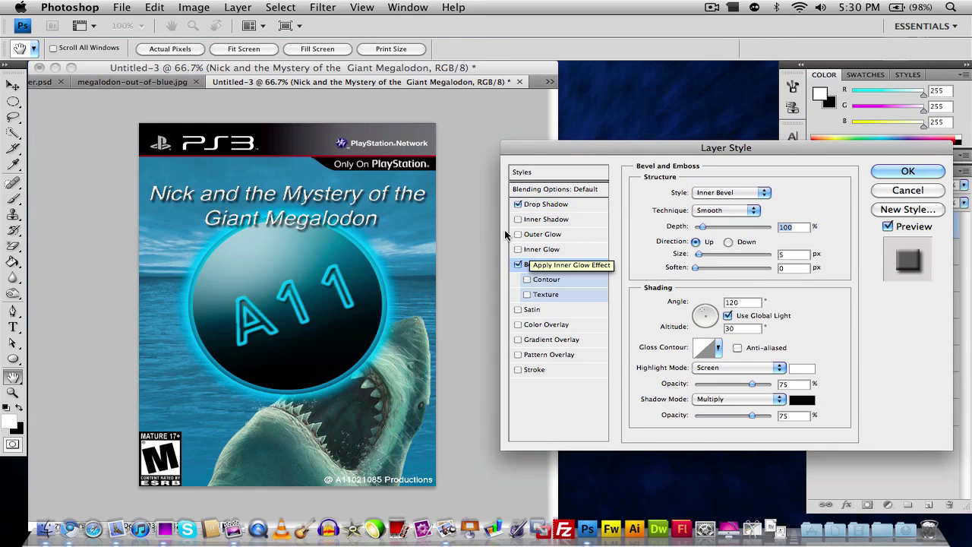
left_click(883, 172)
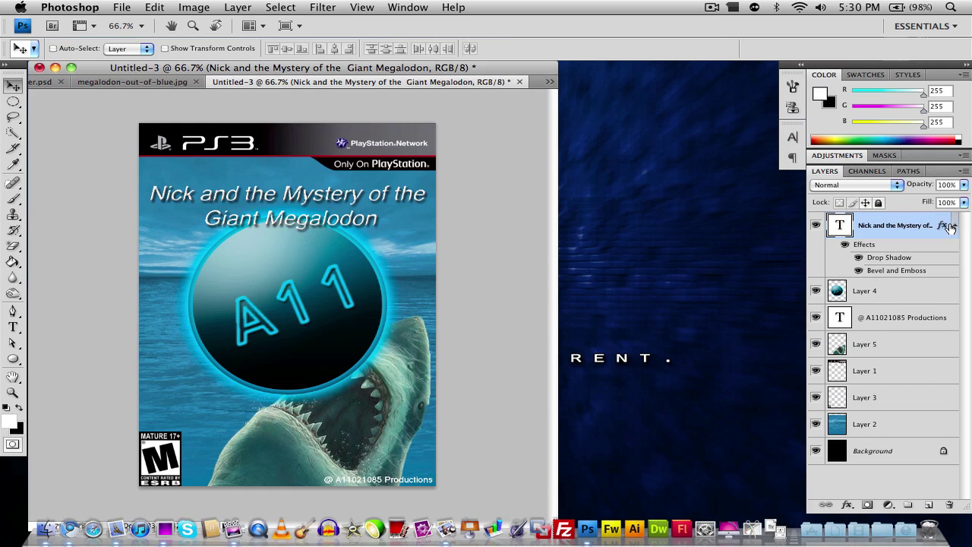
left_click(955, 226)
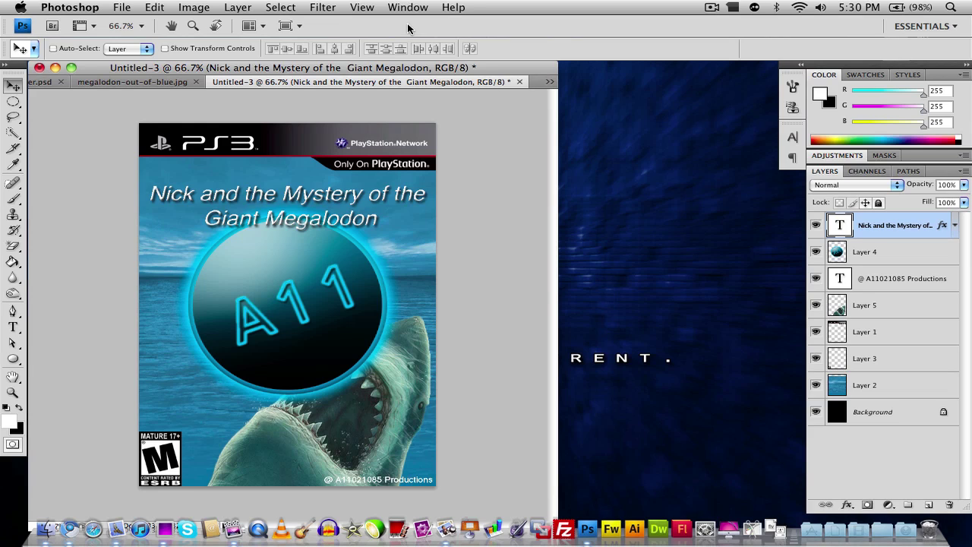
- Save the cover to the Desktop as Untitled-3 in PNG format with interlacing set to None
left_click(121, 7)
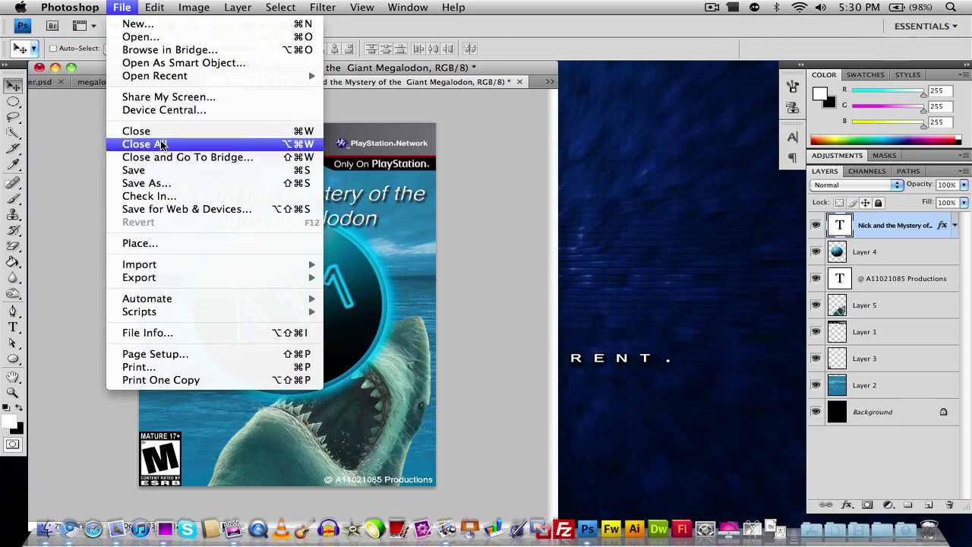
left_click(152, 122)
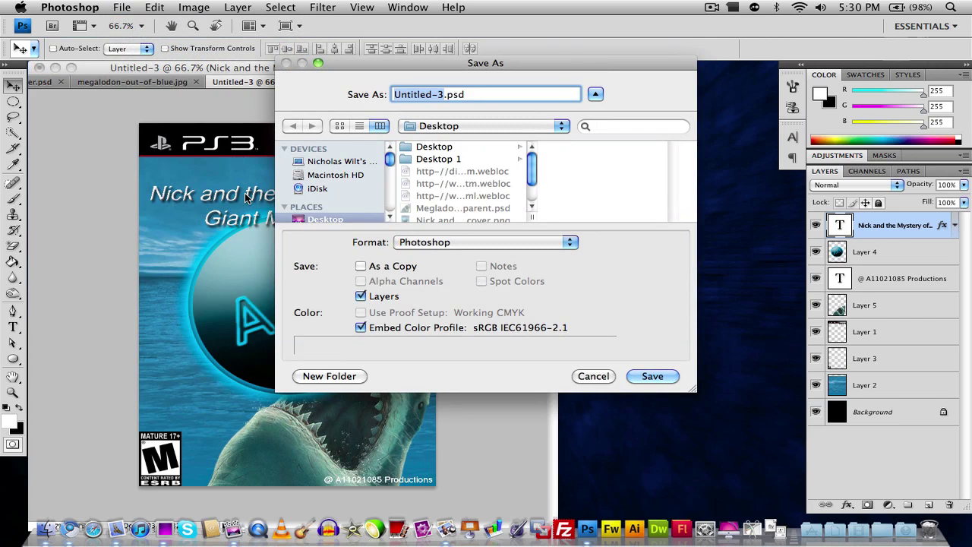
left_click(461, 242)
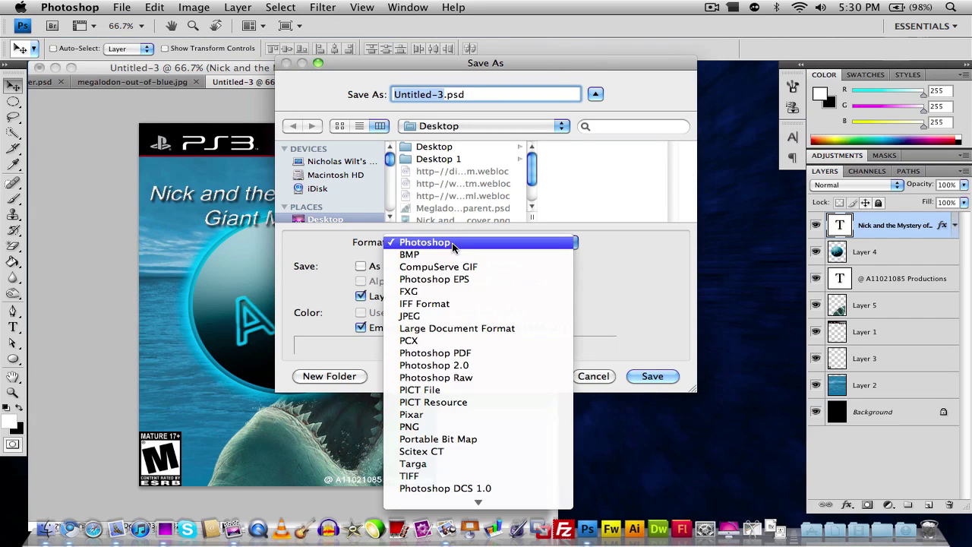
left_click(423, 427)
left_click(647, 375)
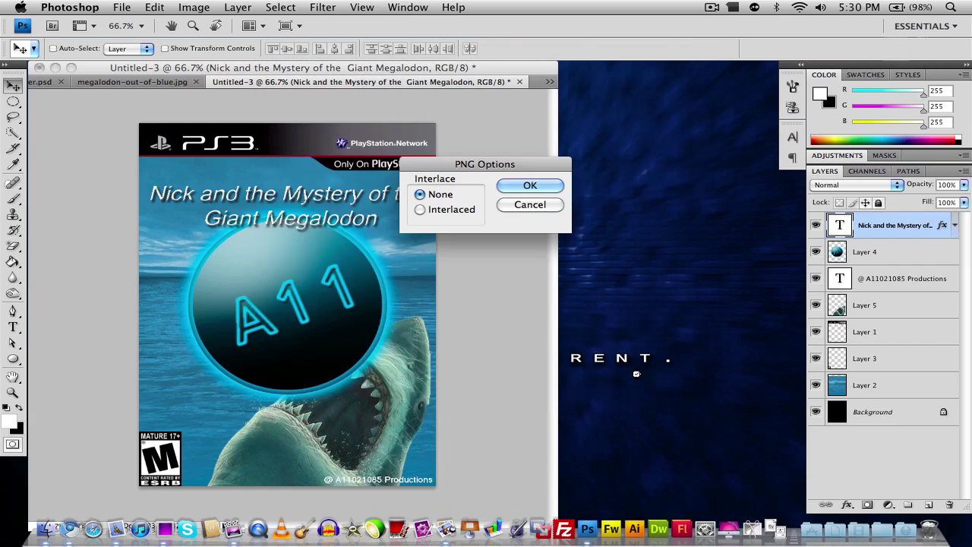
left_click(547, 186)
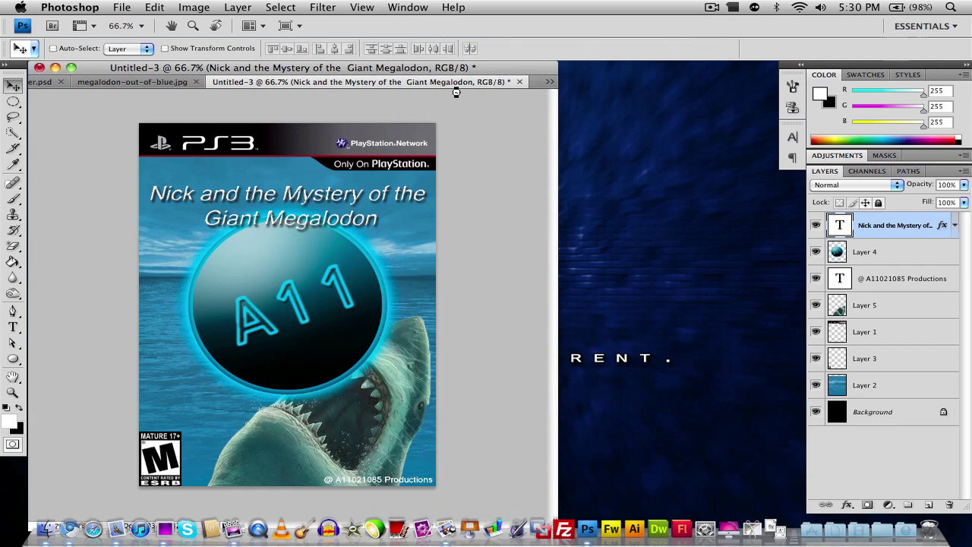
- Close the new cover without saving its layered version, along with the megalodon picture and the earlier cover document
left_click(521, 87)
left_click(373, 174)
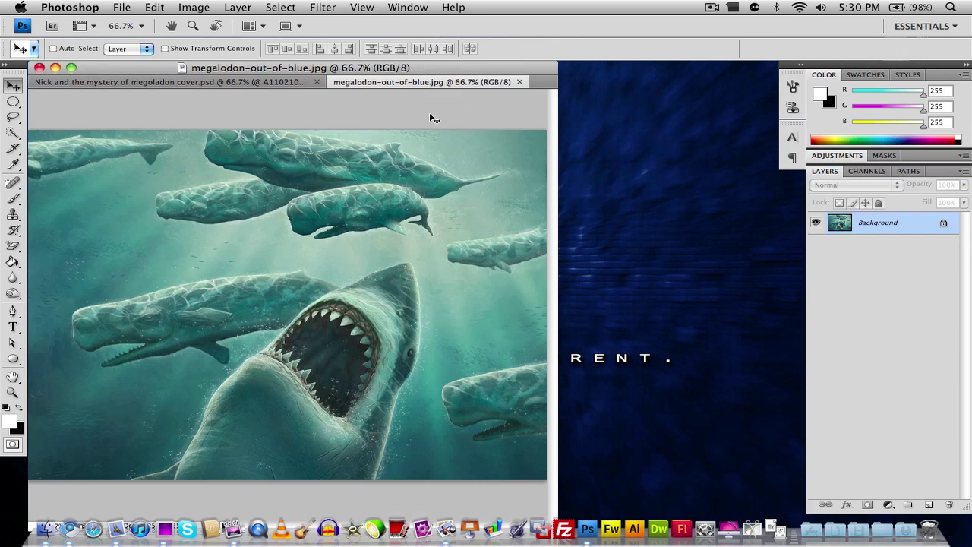
left_click(519, 81)
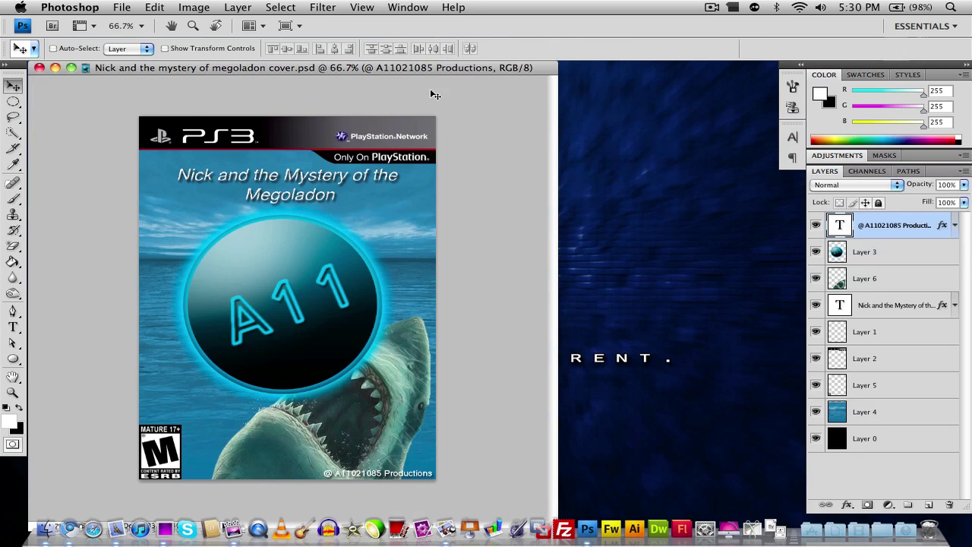
left_click(40, 69)
left_click(376, 201)
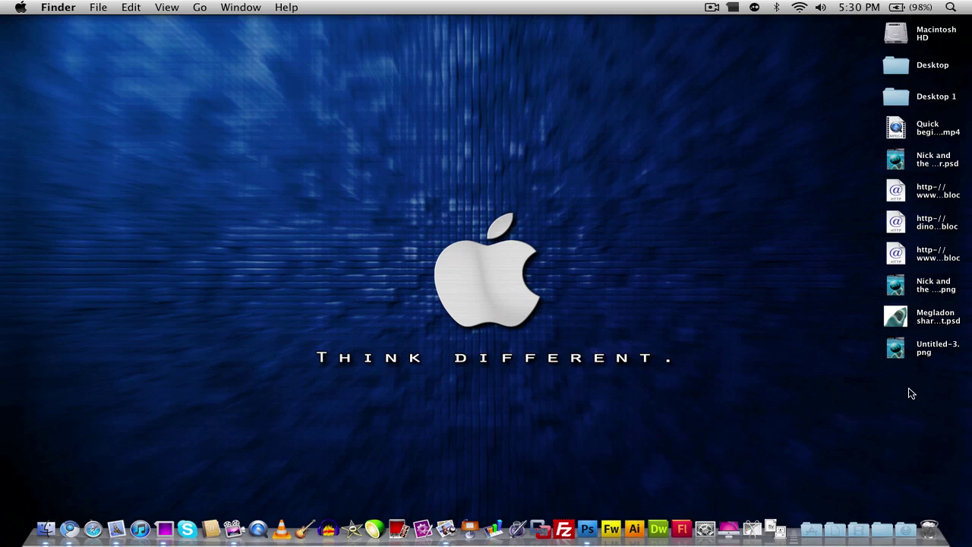
- Open Untitled-3.png from the desktop in Preview to check the exported cover, and close it
double_click(902, 351)
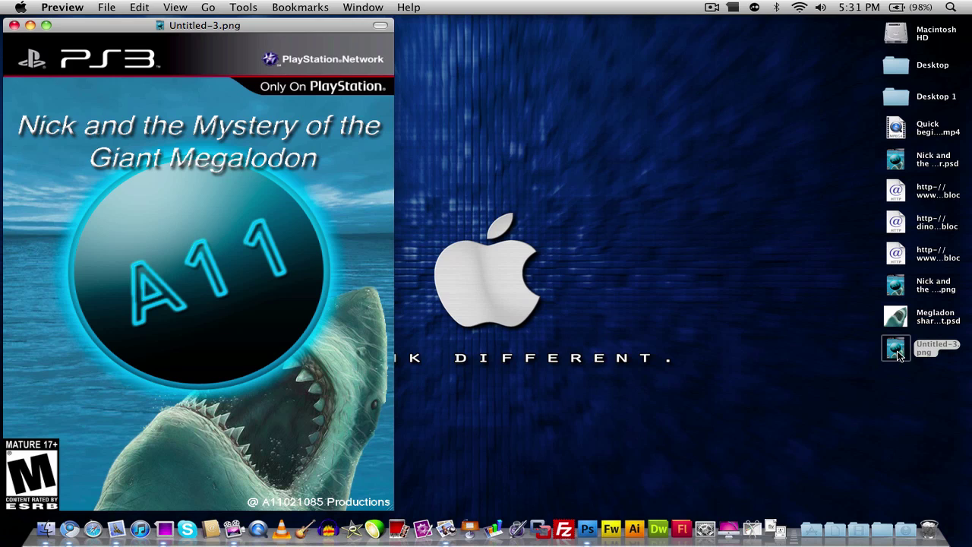
left_click(14, 25)
- Switch to the Chromium browser and show the Hotmail message with the YouTube comment requesting this tutorial
key("F9")
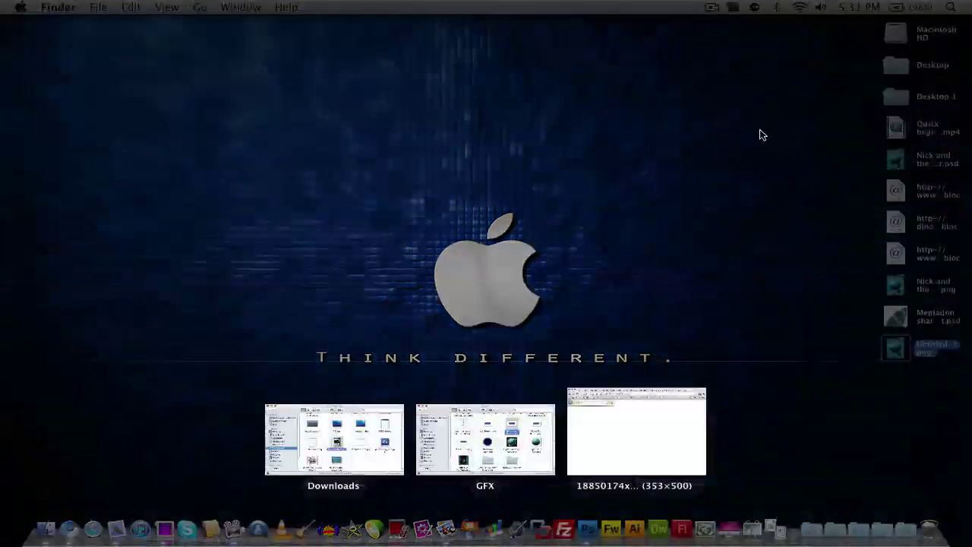
left_click(621, 402)
left_click(234, 32)
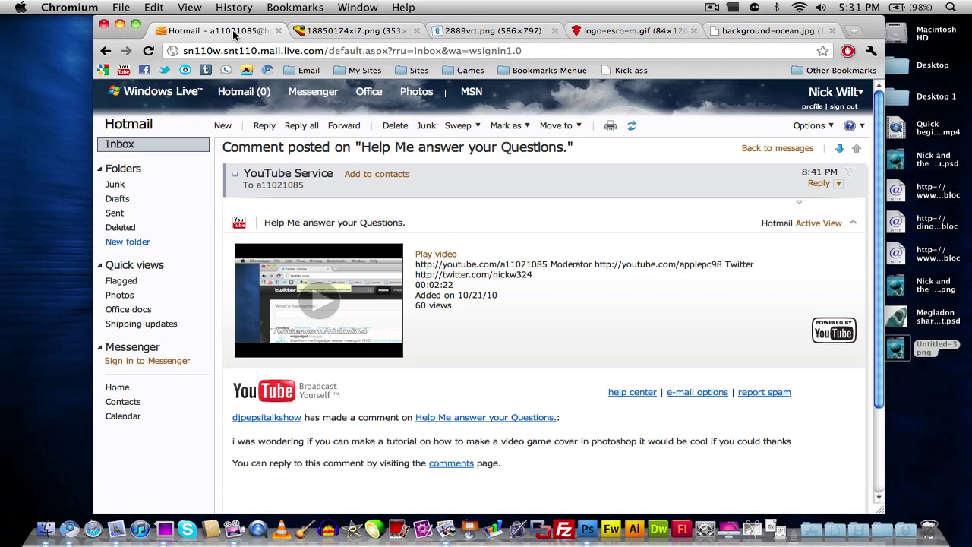